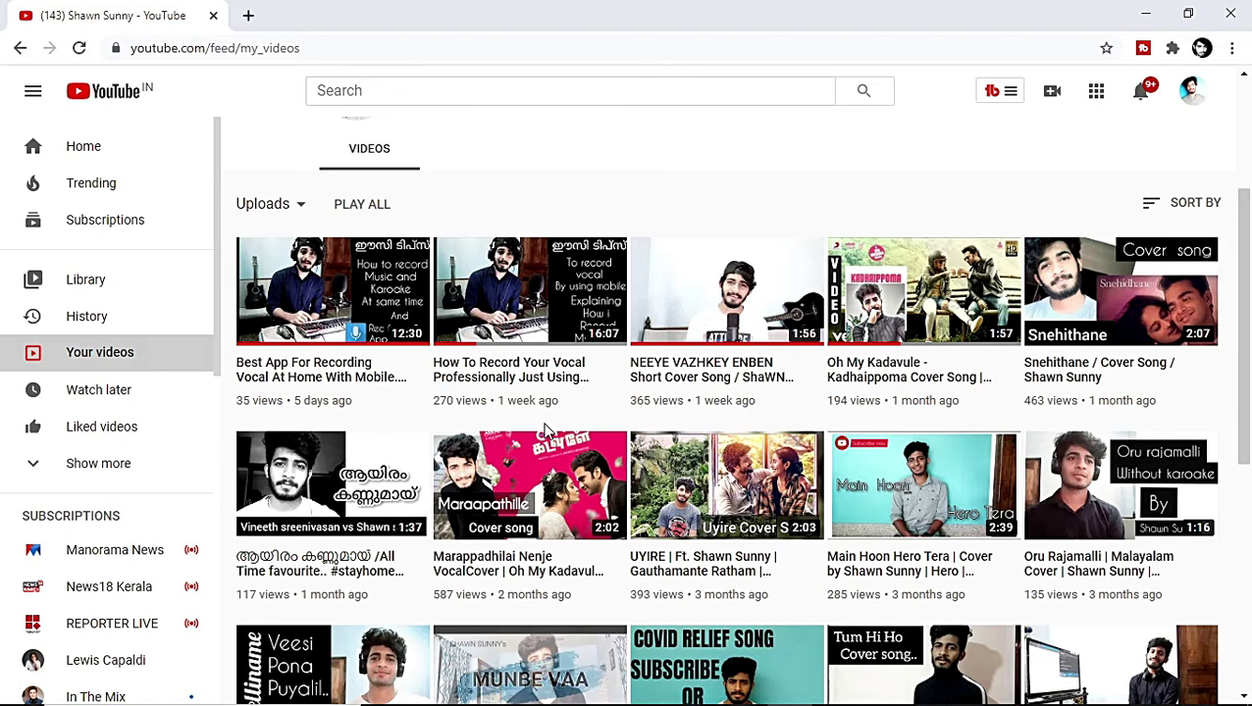
# - Close the web browser and open Audacity with an empty project
pyautogui.moveTo(1246, 303); pyautogui.dragTo(1246, 317)
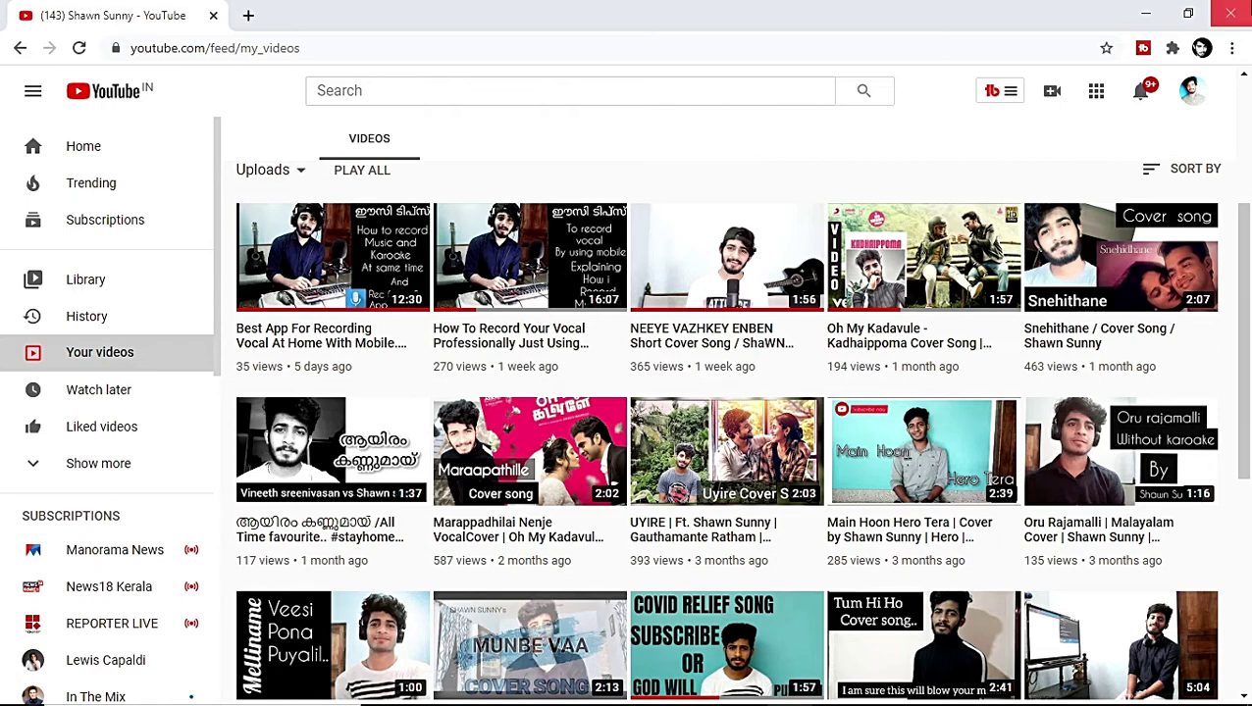
pyautogui.click(1230, 14)
pyautogui.doubleClick(26, 535)
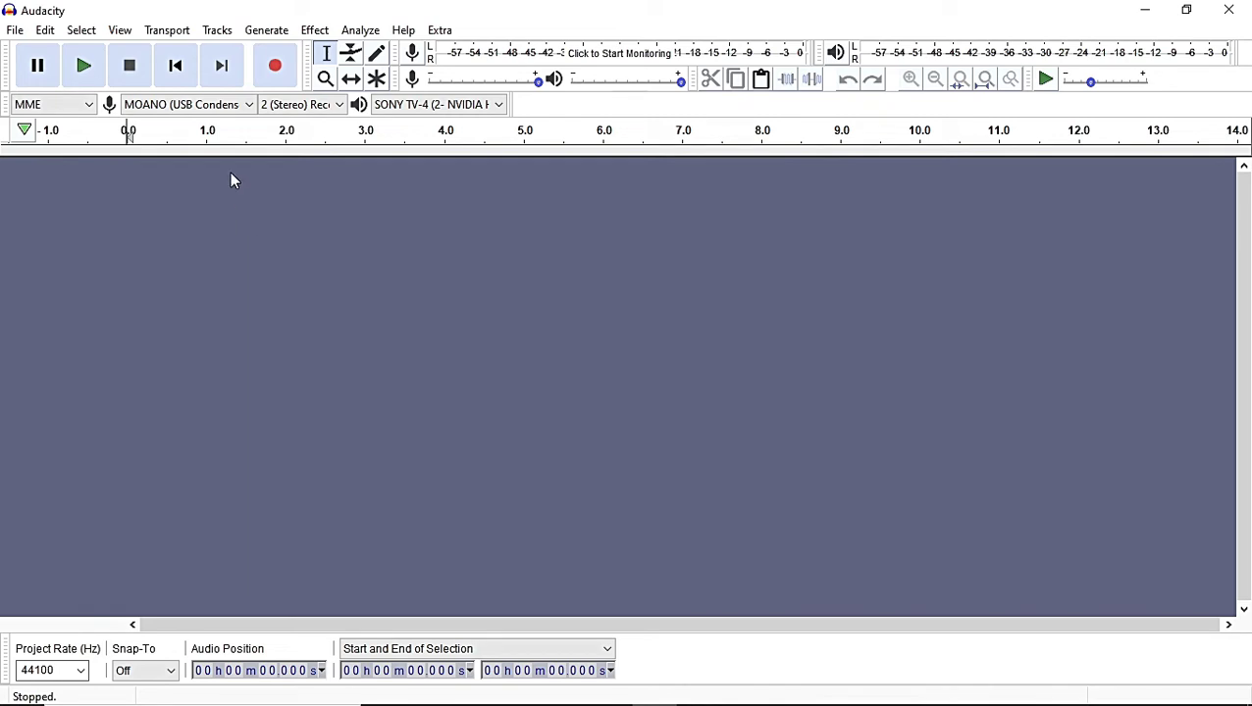
# - Record a stereo vocal take about 24 seconds long from the USB condenser microphone
pyautogui.click(275, 70)
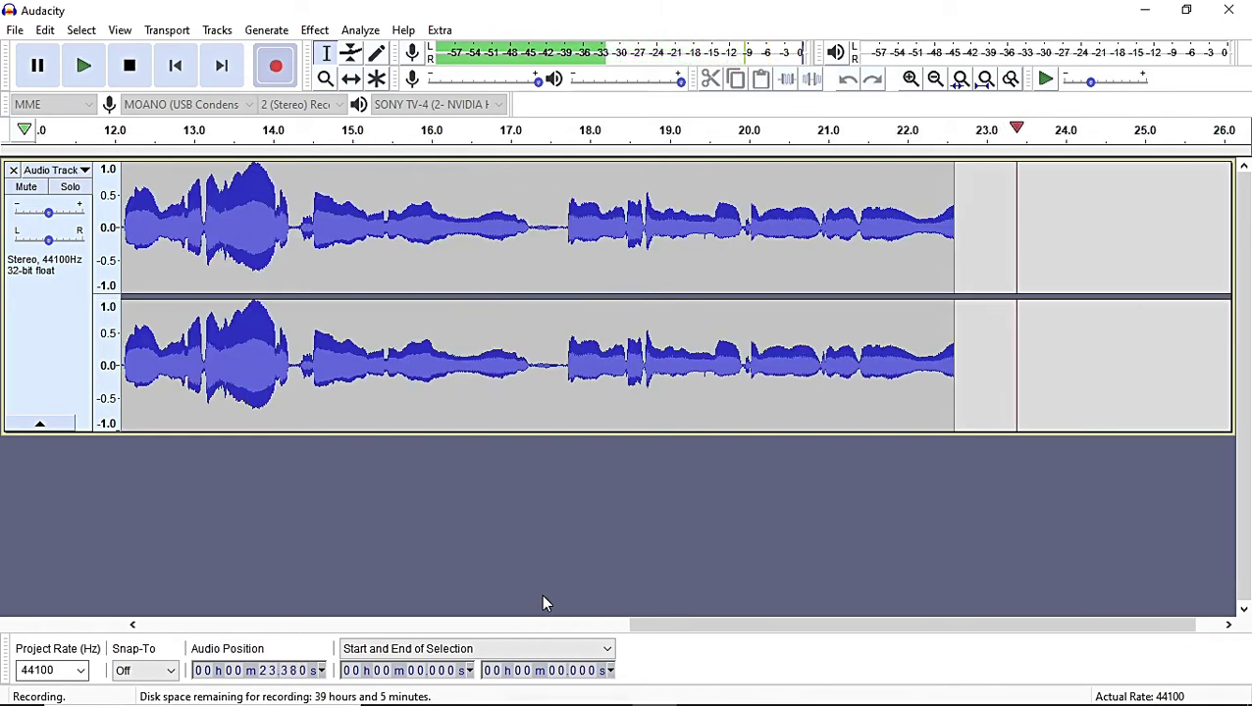
pyautogui.press('space')
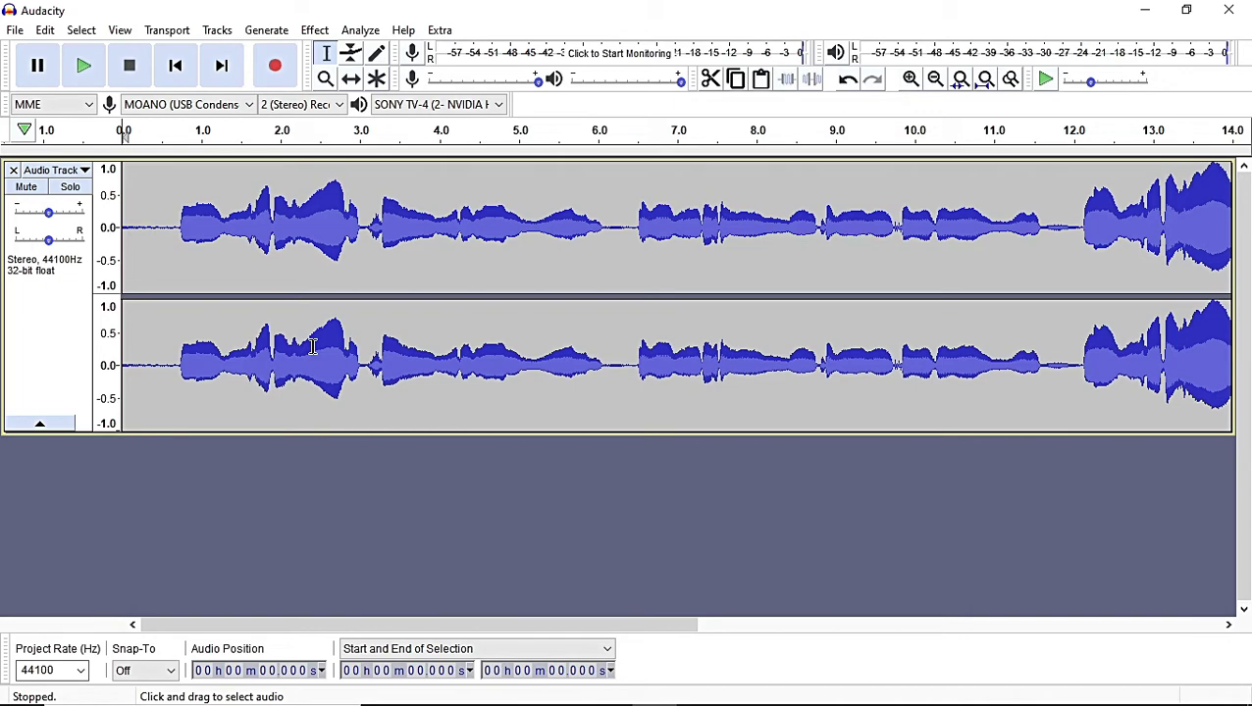
# - Capture a noise profile from the silent first 0.72 seconds of the recording with Noise Reduction
pyautogui.click(314, 30)
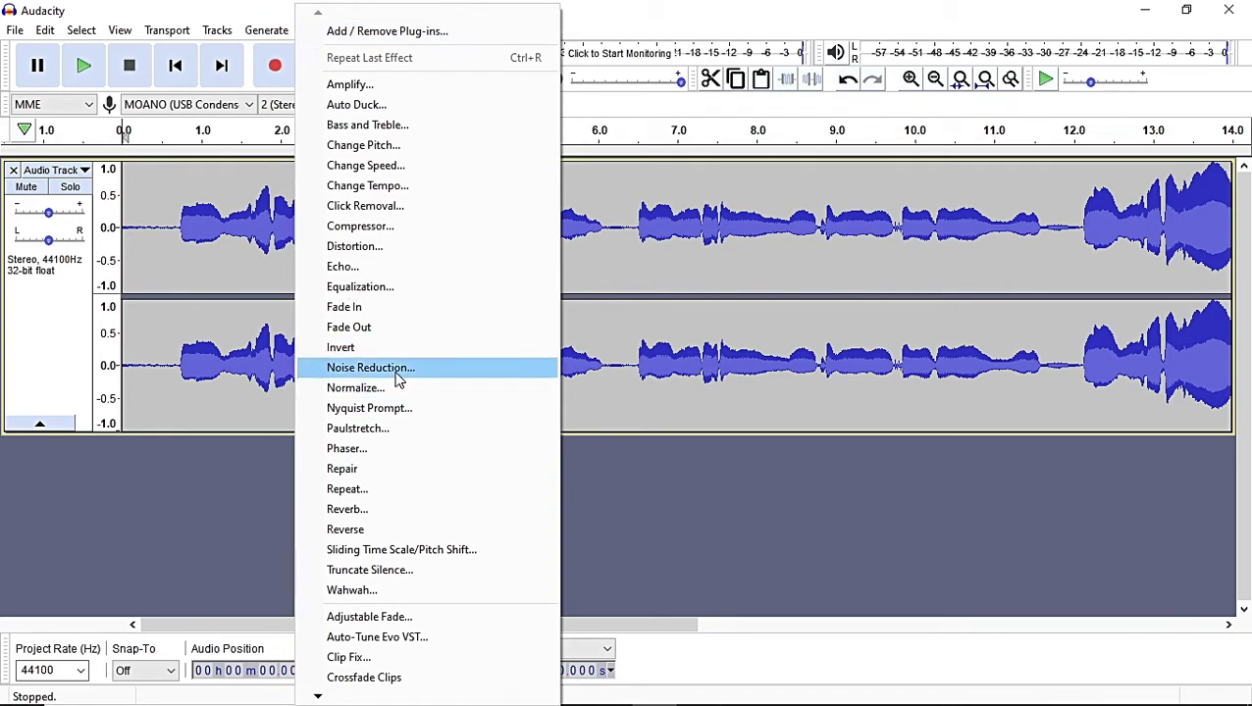
pyautogui.click(274, 478)
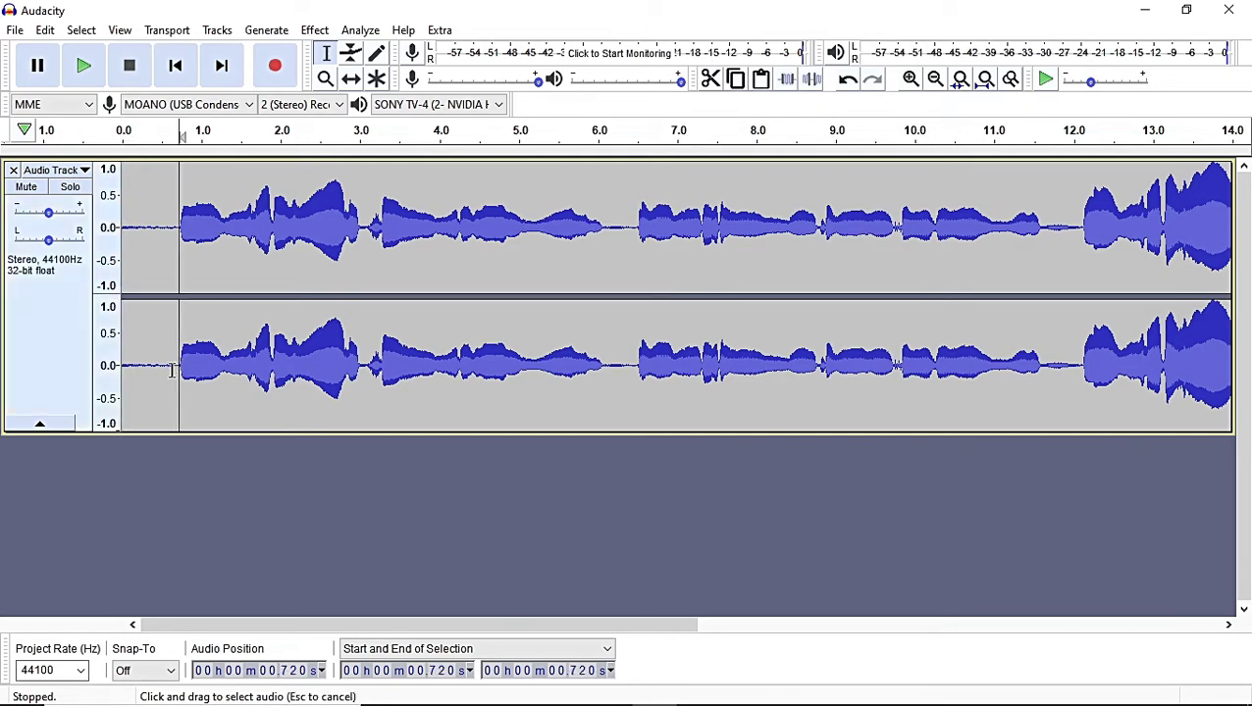
pyautogui.moveTo(177, 366); pyautogui.dragTo(116, 390)
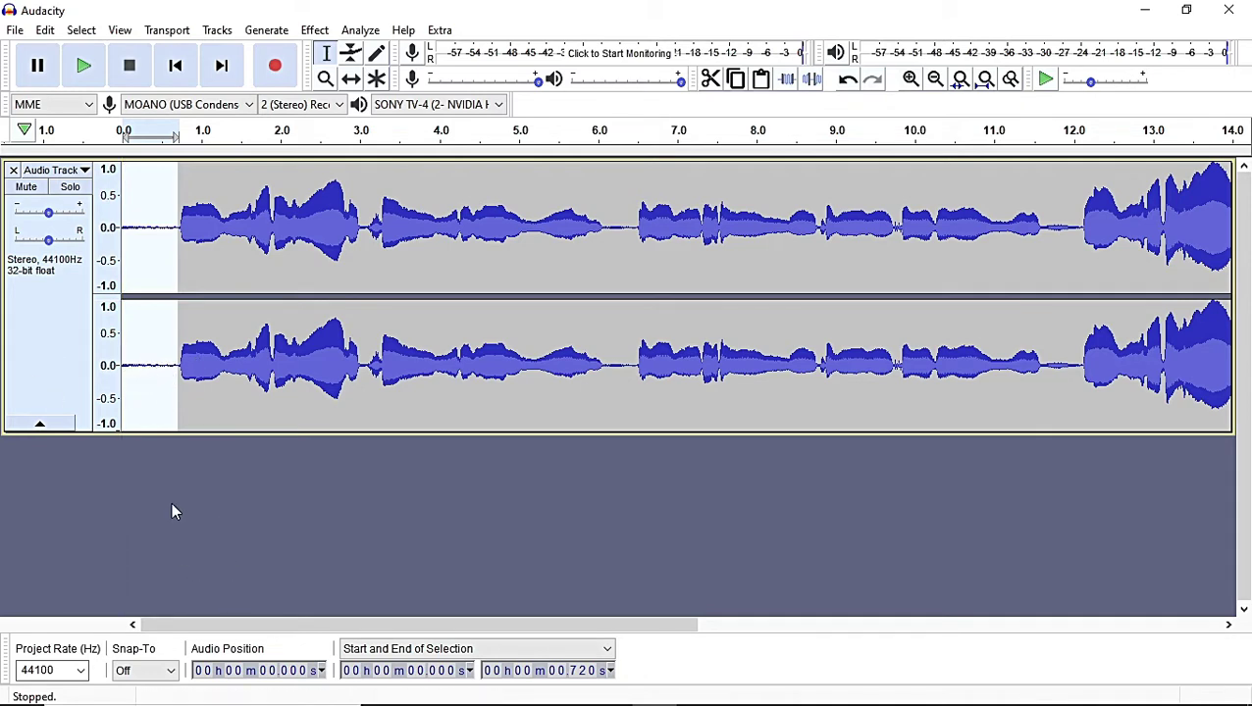
pyautogui.moveTo(166, 367)
pyautogui.mouseDown()
pyautogui.moveTo(119, 381)
pyautogui.moveTo(177, 391)
pyautogui.moveTo(182, 371)
pyautogui.mouseUp()
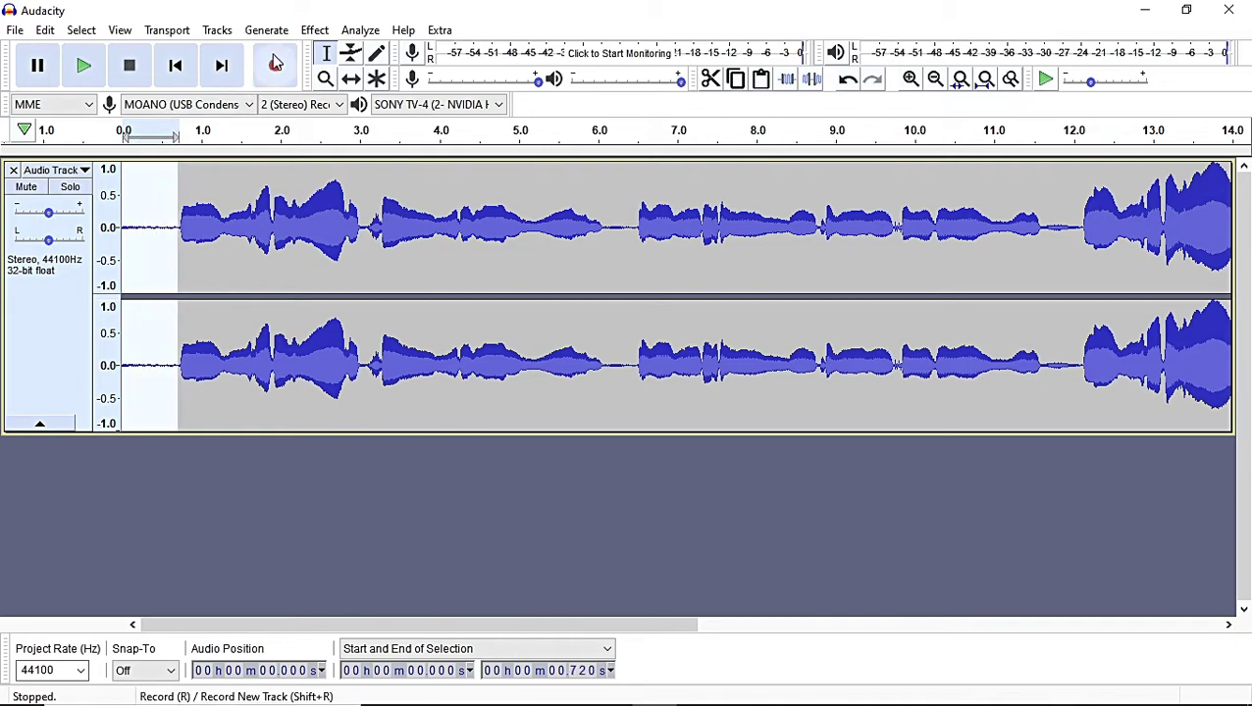
pyautogui.click(316, 30)
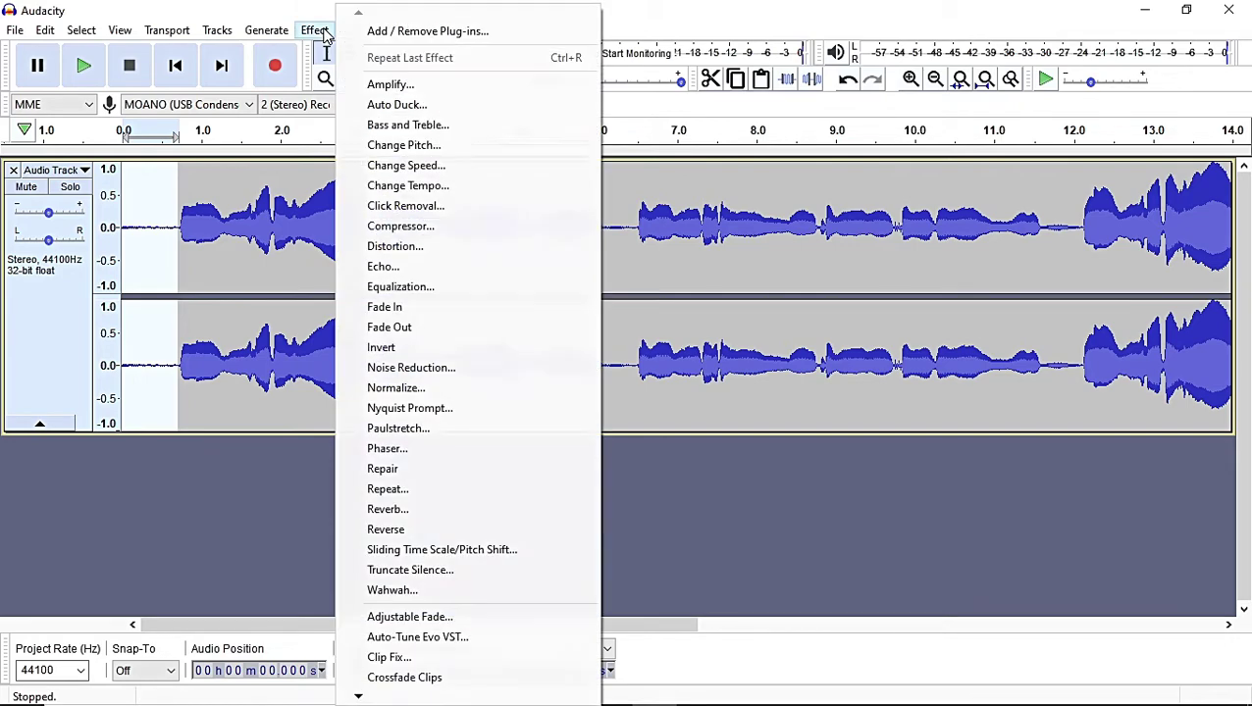
pyautogui.click(416, 370)
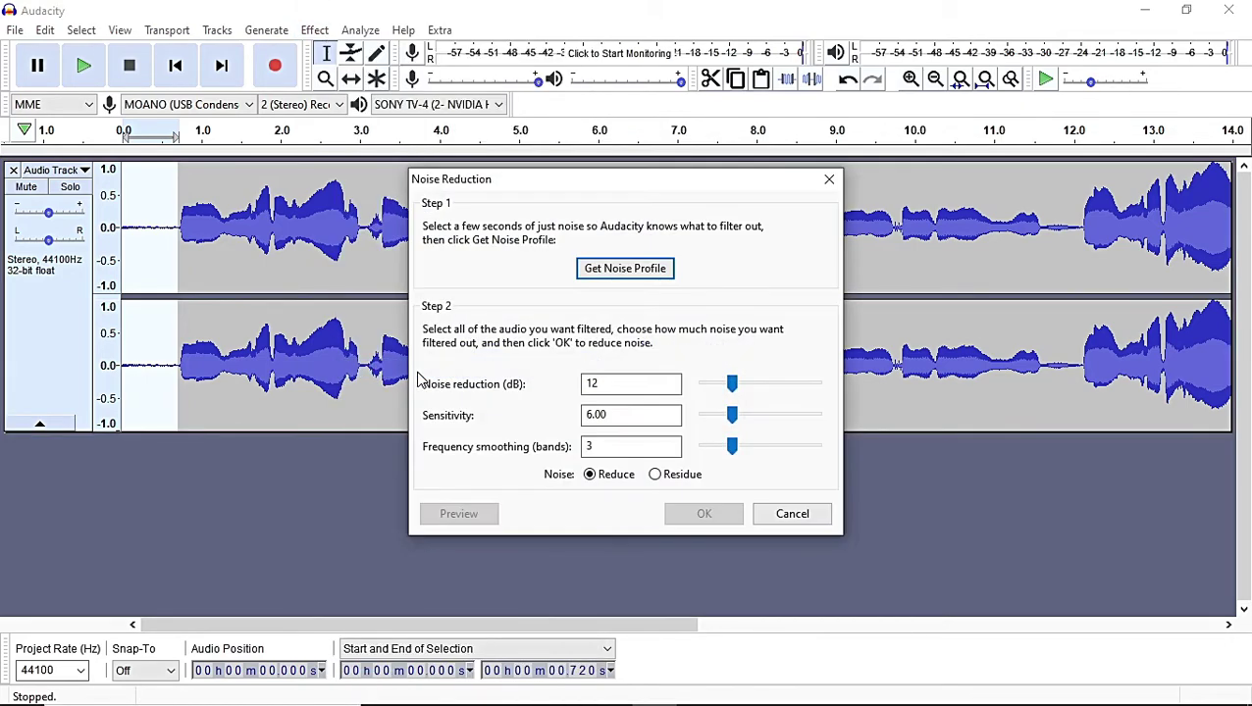
pyautogui.click(644, 275)
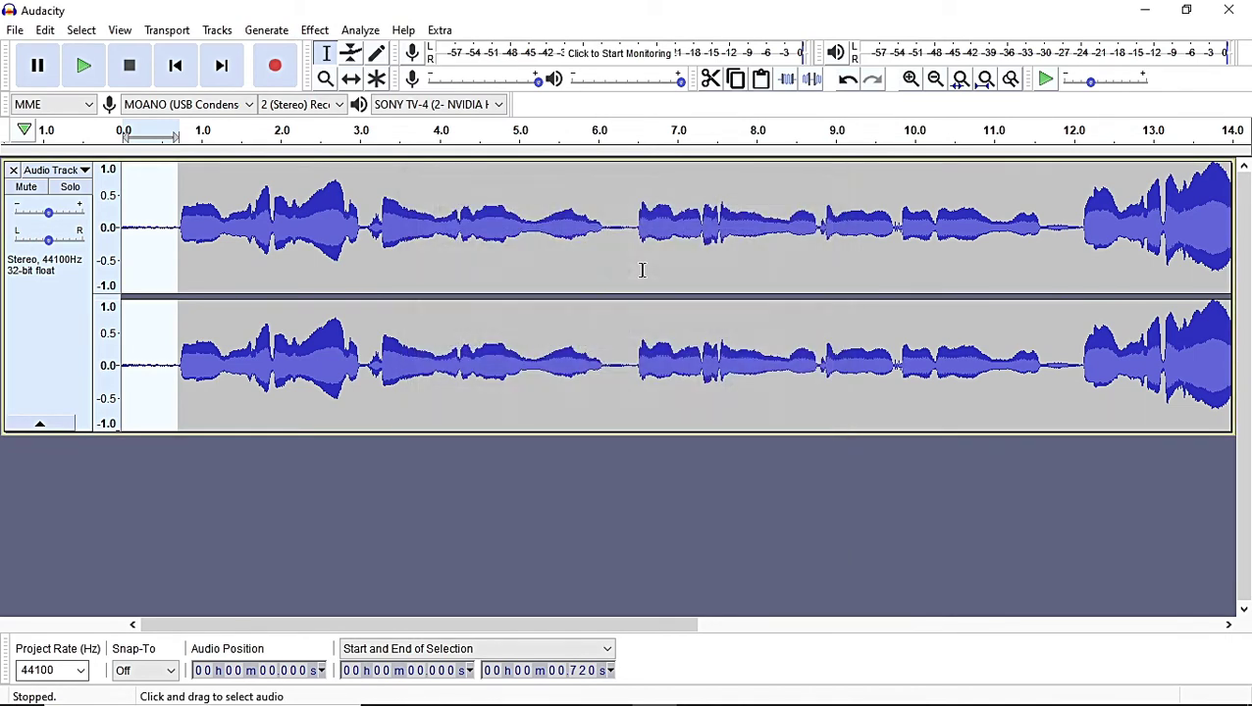
# - Apply Noise Reduction to the whole track with 12 dB reduction, sensitivity 6.00 and 3 frequency smoothing bands
pyautogui.hotkey('ctrl', 'a')
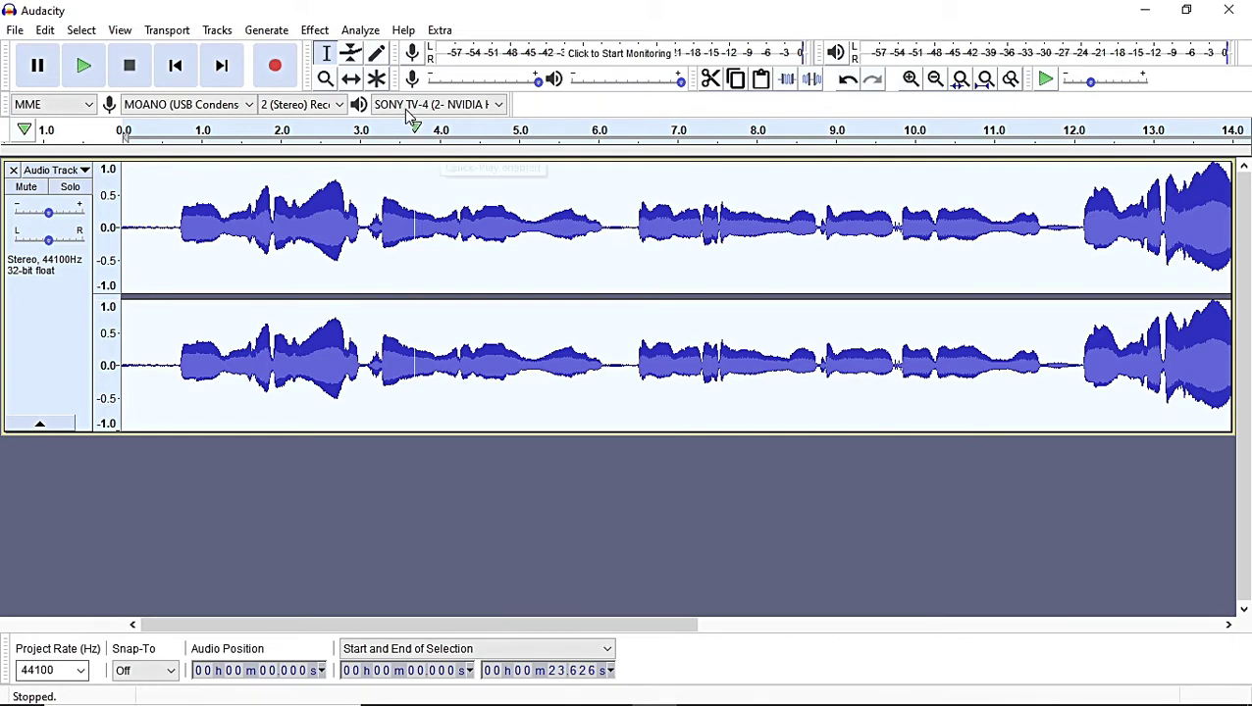
pyautogui.click(314, 30)
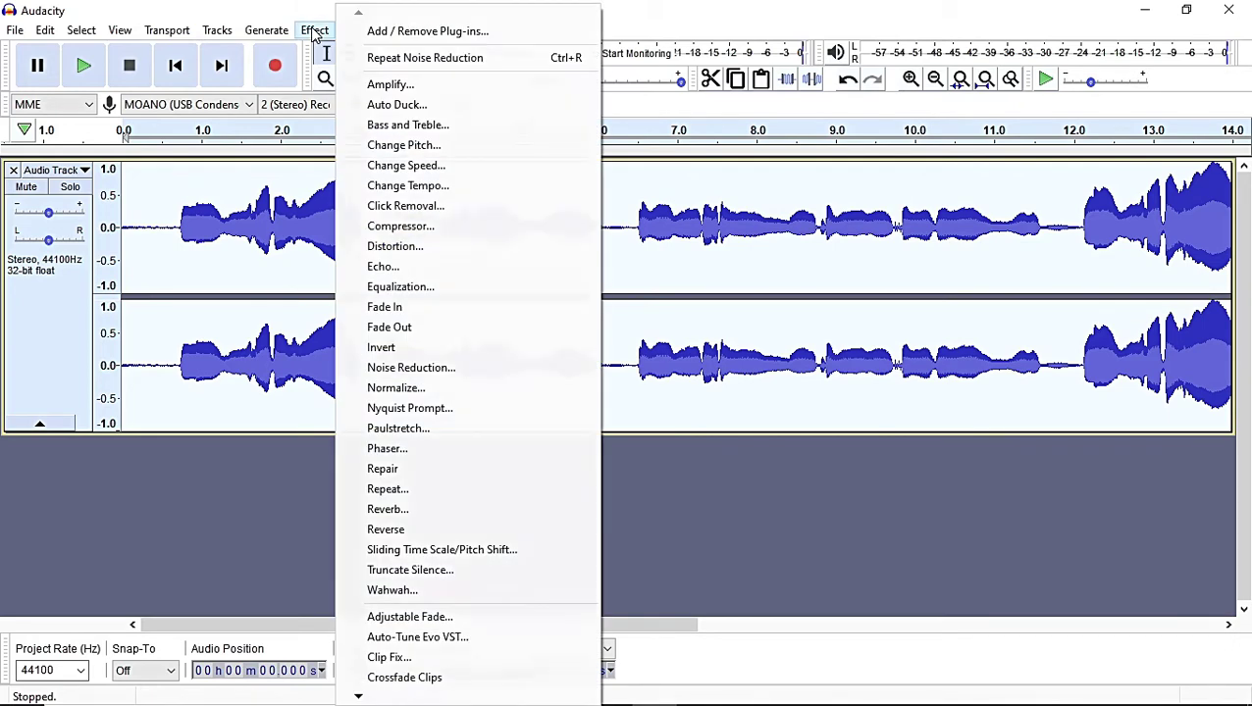
pyautogui.click(509, 367)
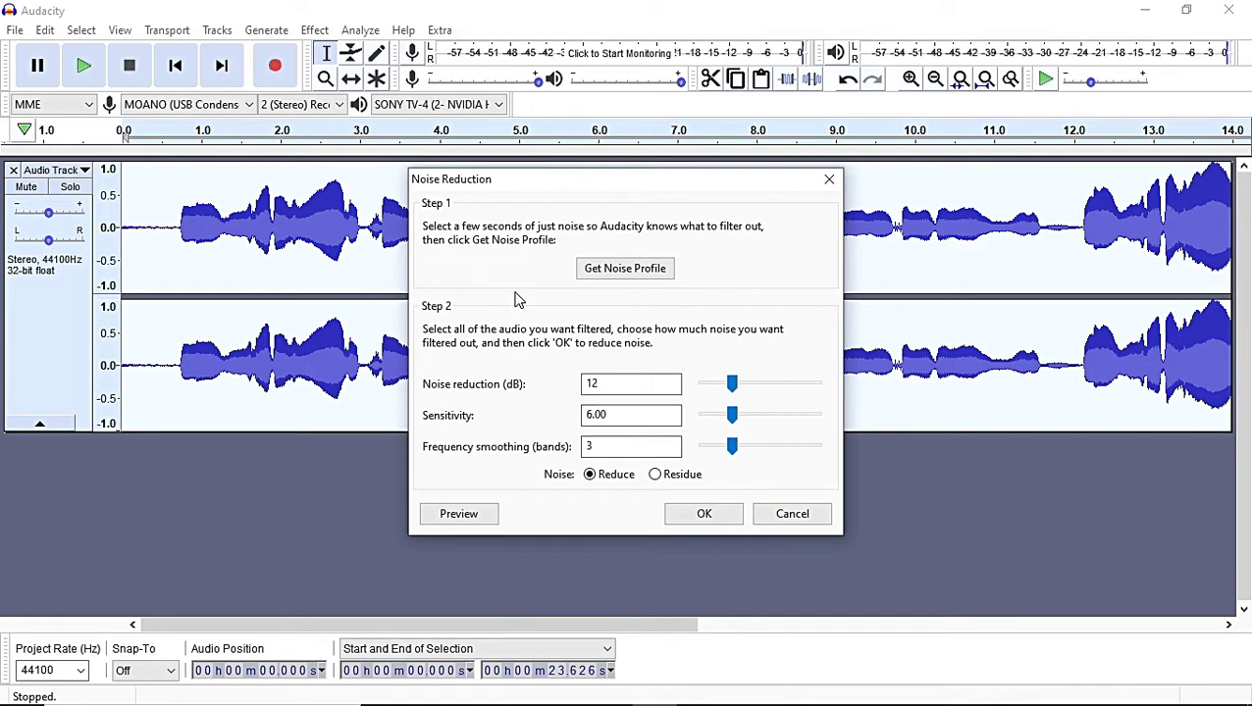
pyautogui.click(692, 517)
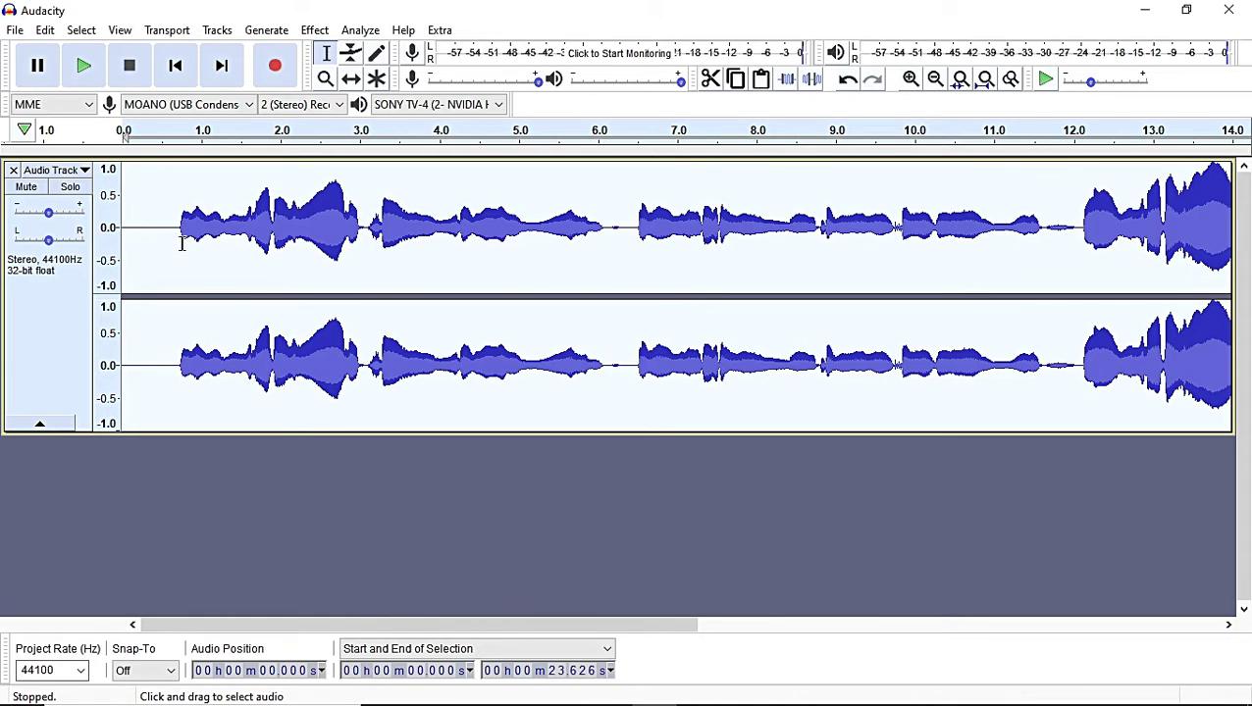
# - Play back the noise-reduced track from just before the first vocal phrase to check the sound
pyautogui.press('space')
pyautogui.press('space')
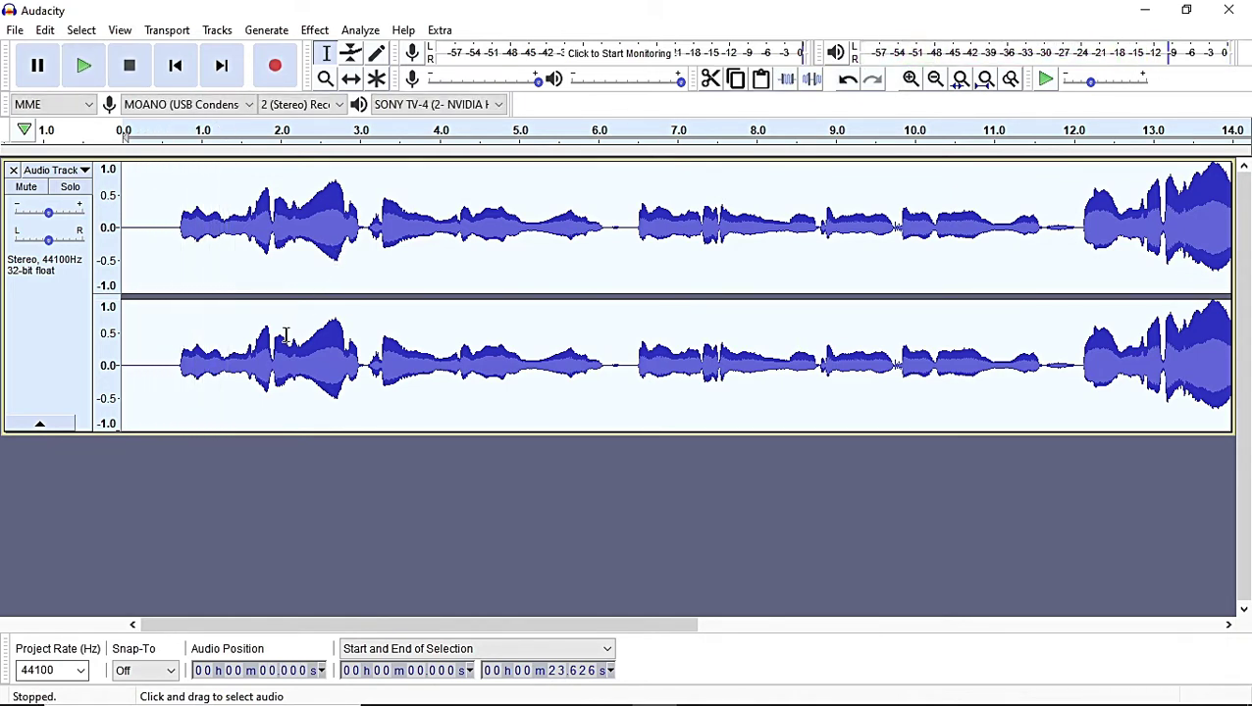
pyautogui.click(165, 225)
pyautogui.press('space')
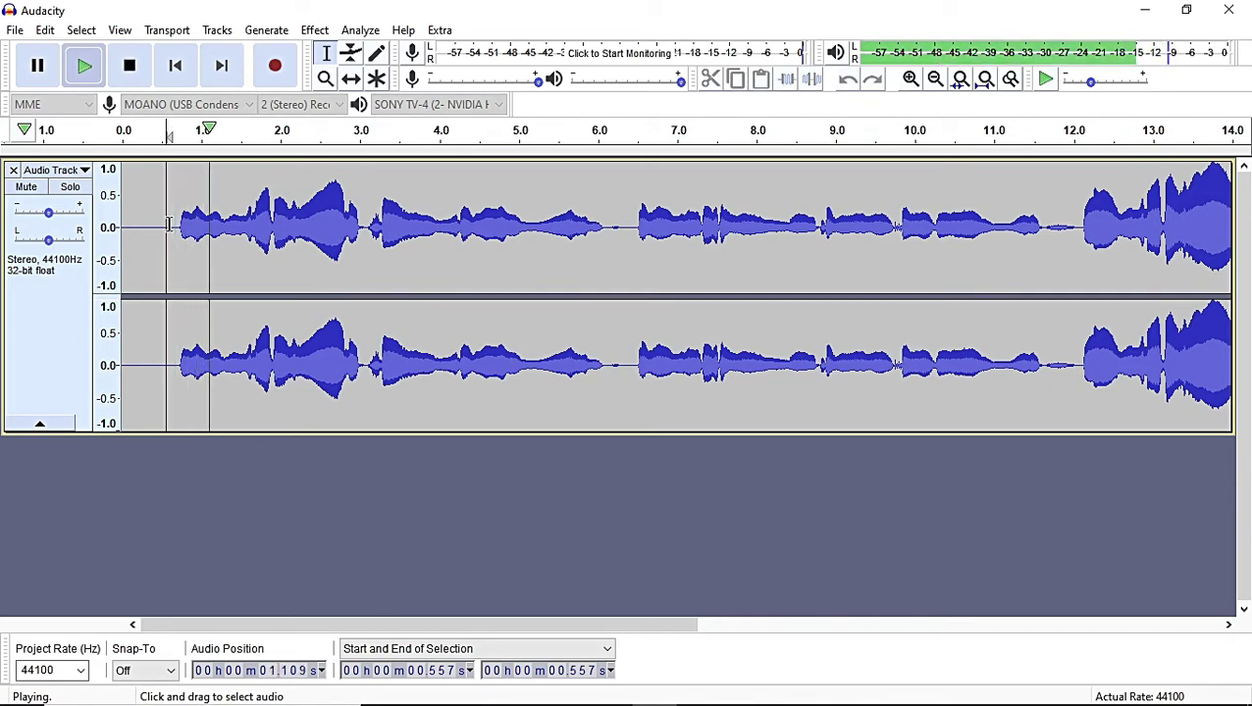
pyautogui.press('space')
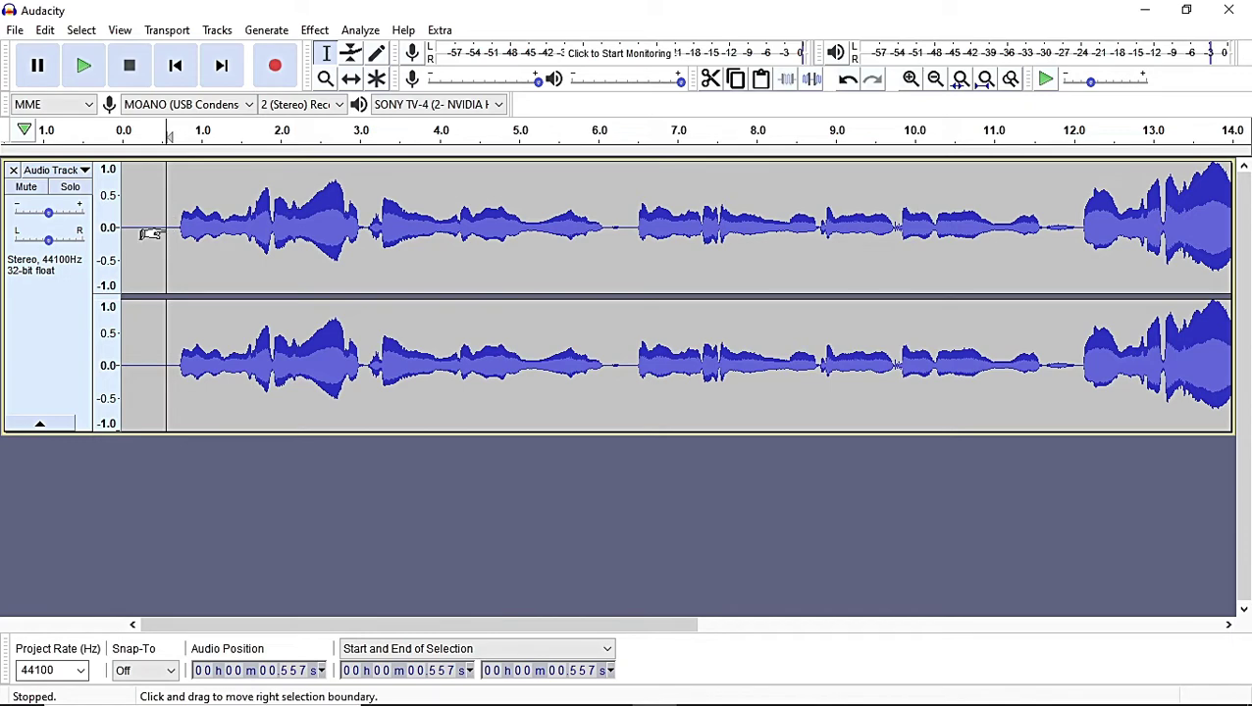
# - Apply the Compressor to the whole track with a -12 dB threshold, -40 dB noise floor and 2:1 ratio
pyautogui.click(338, 224)
pyautogui.press('j')
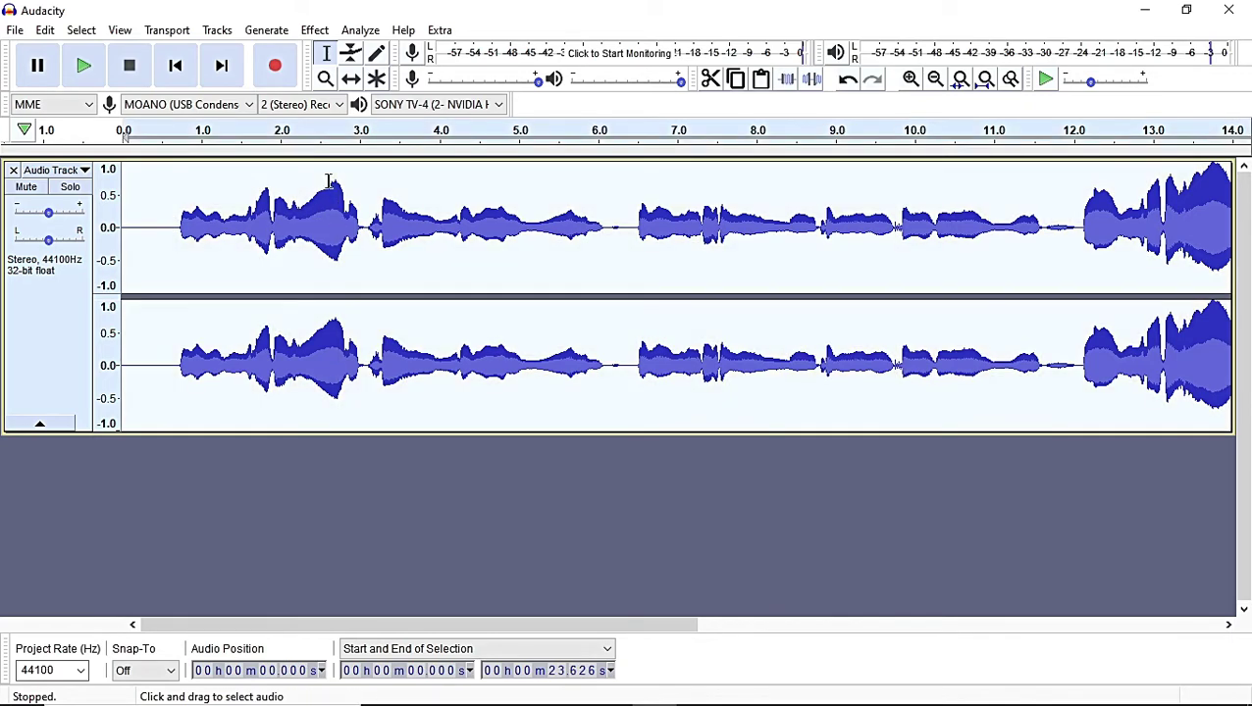
pyautogui.click(361, 246)
pyautogui.hotkey('ctrl', 'a')
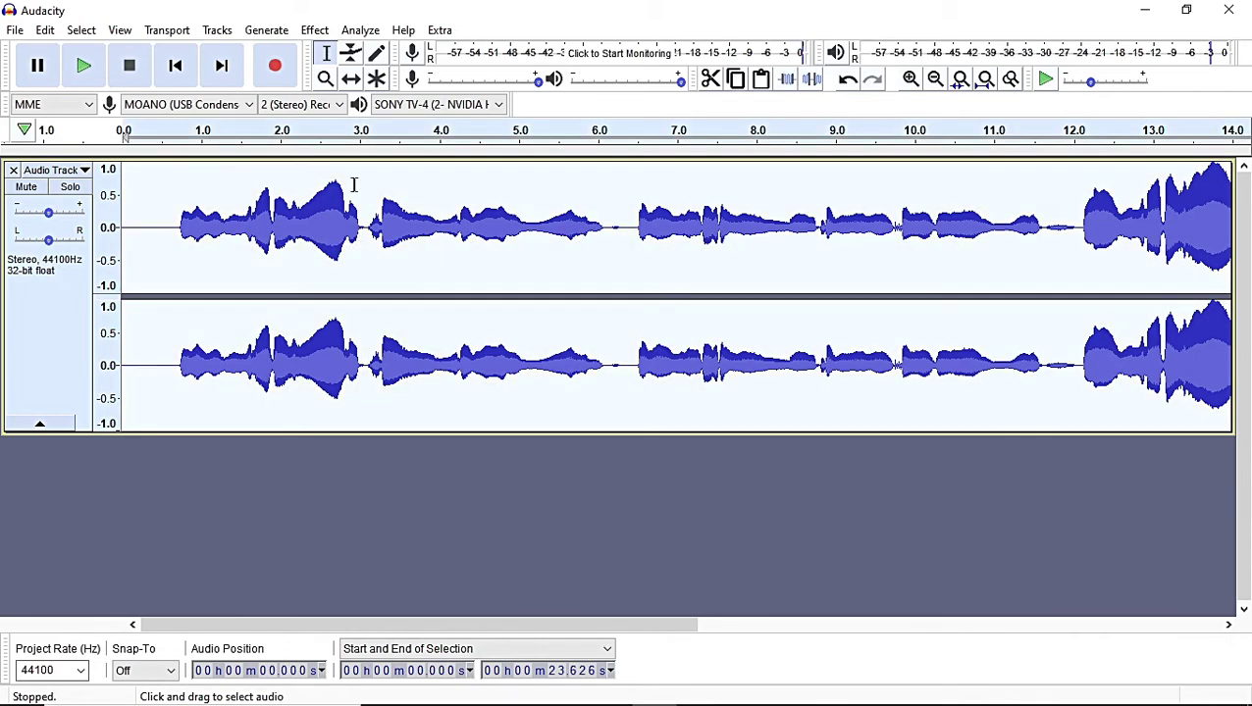
pyautogui.click(315, 32)
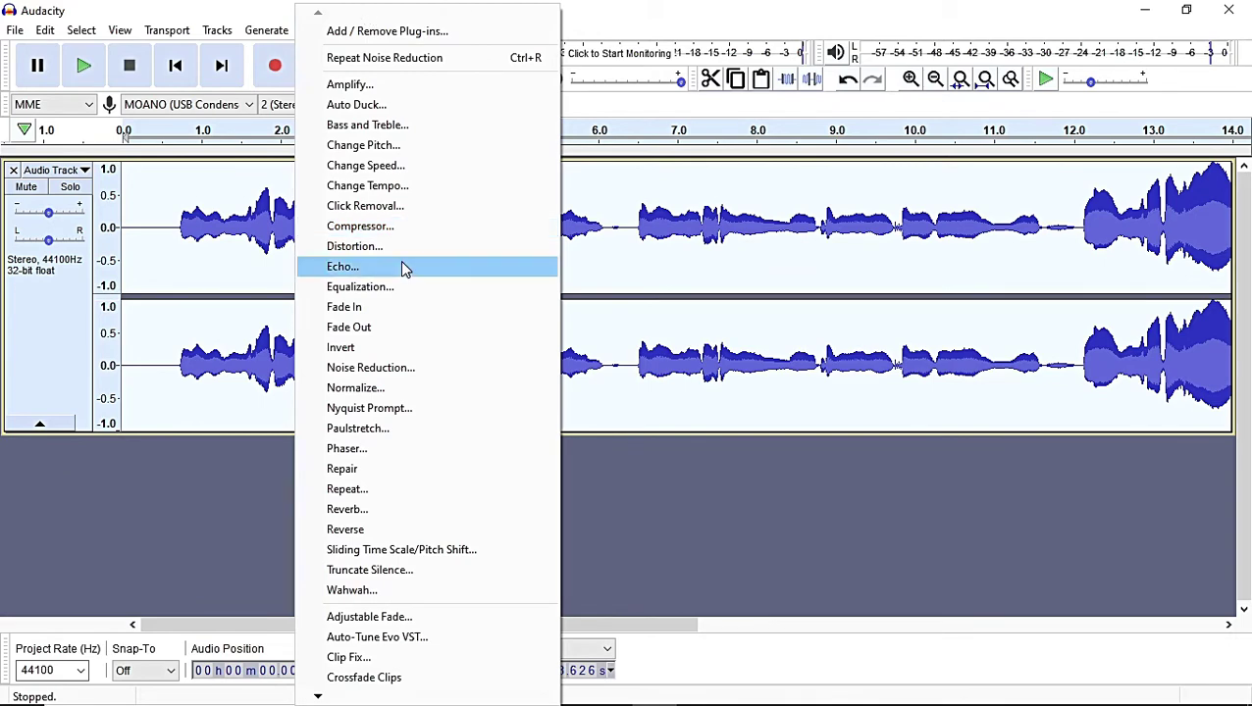
pyautogui.click(401, 231)
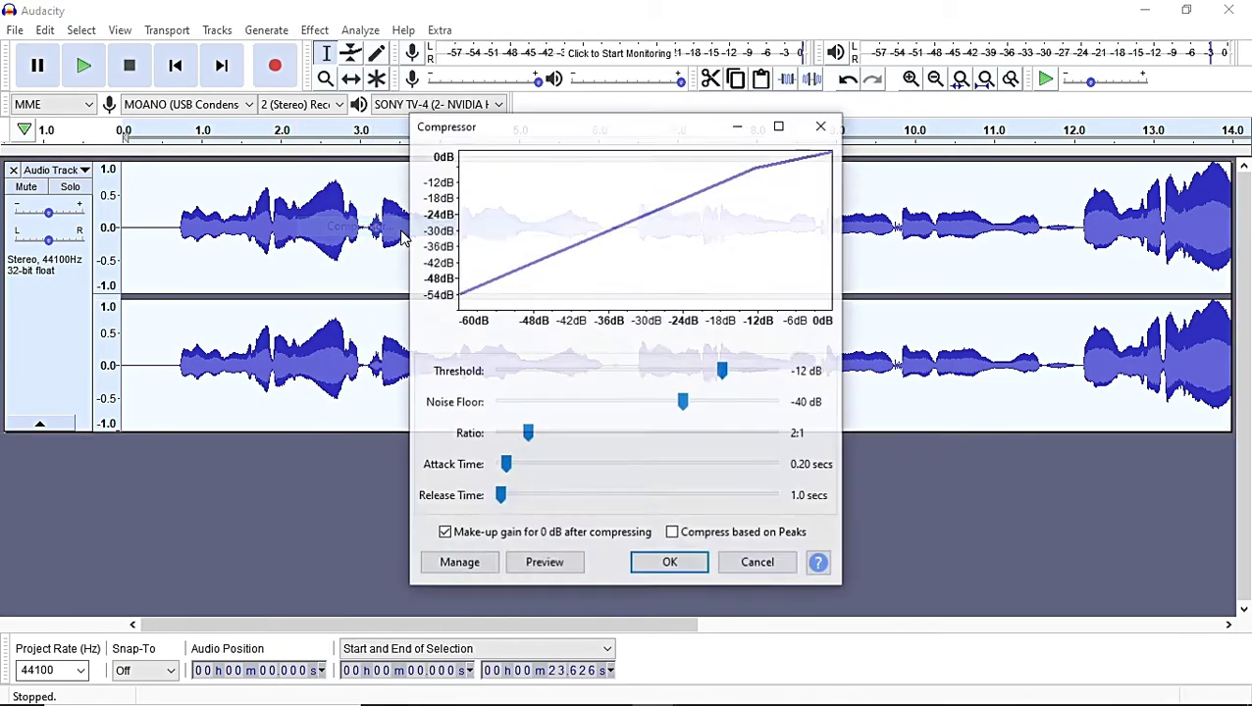
pyautogui.click(670, 565)
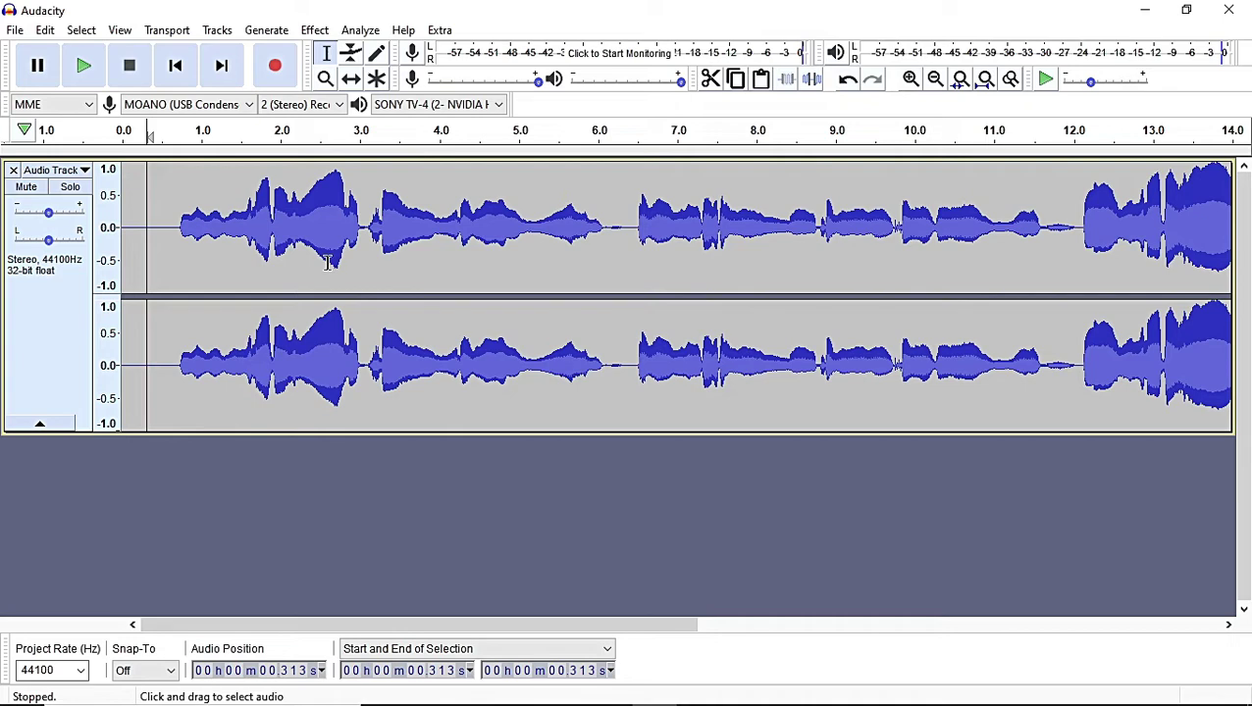
# - Apply Equalization with the Treble Boost curve to the whole track and play back the result
pyautogui.hotkey('ctrl', 'a')
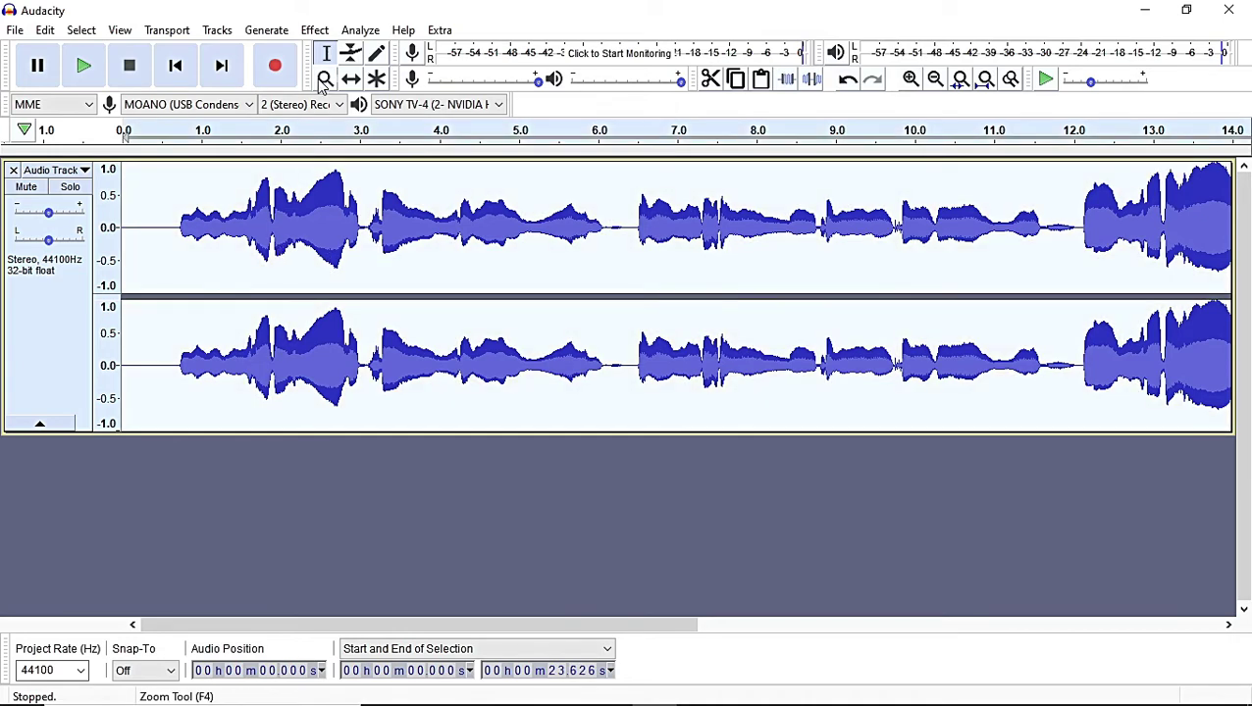
pyautogui.click(327, 31)
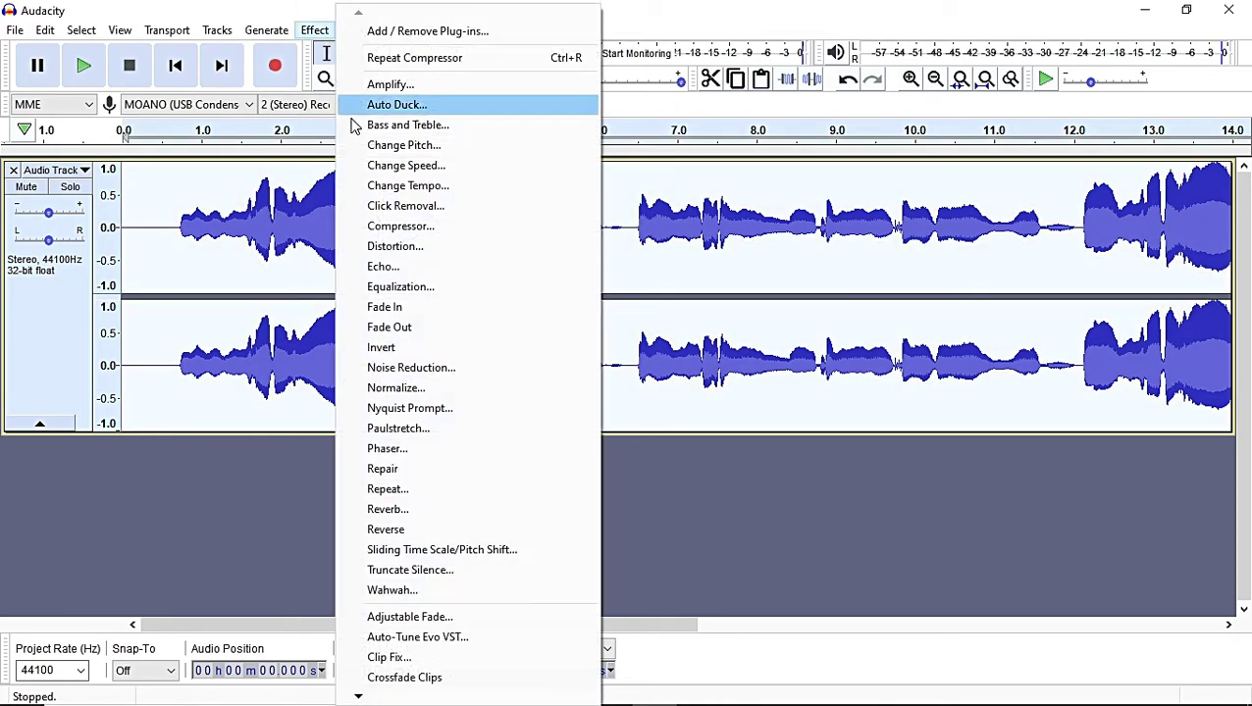
pyautogui.click(444, 293)
pyautogui.click(460, 562)
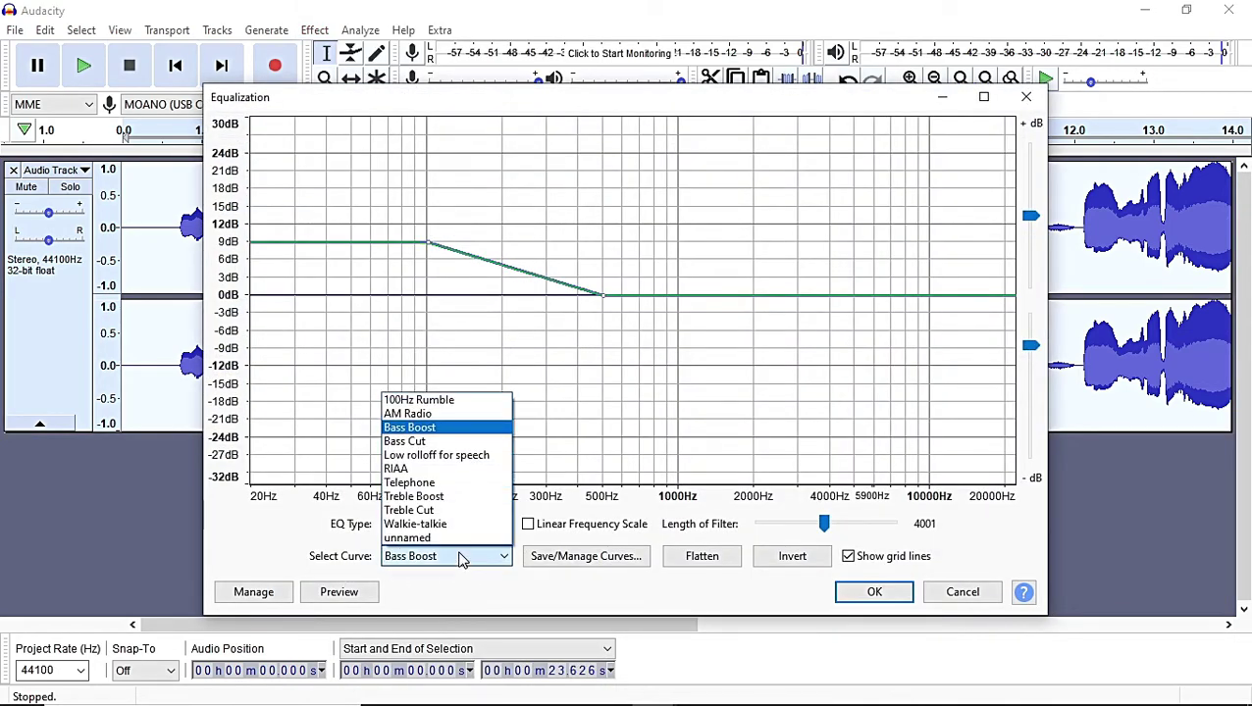
pyautogui.click(461, 497)
pyautogui.click(873, 593)
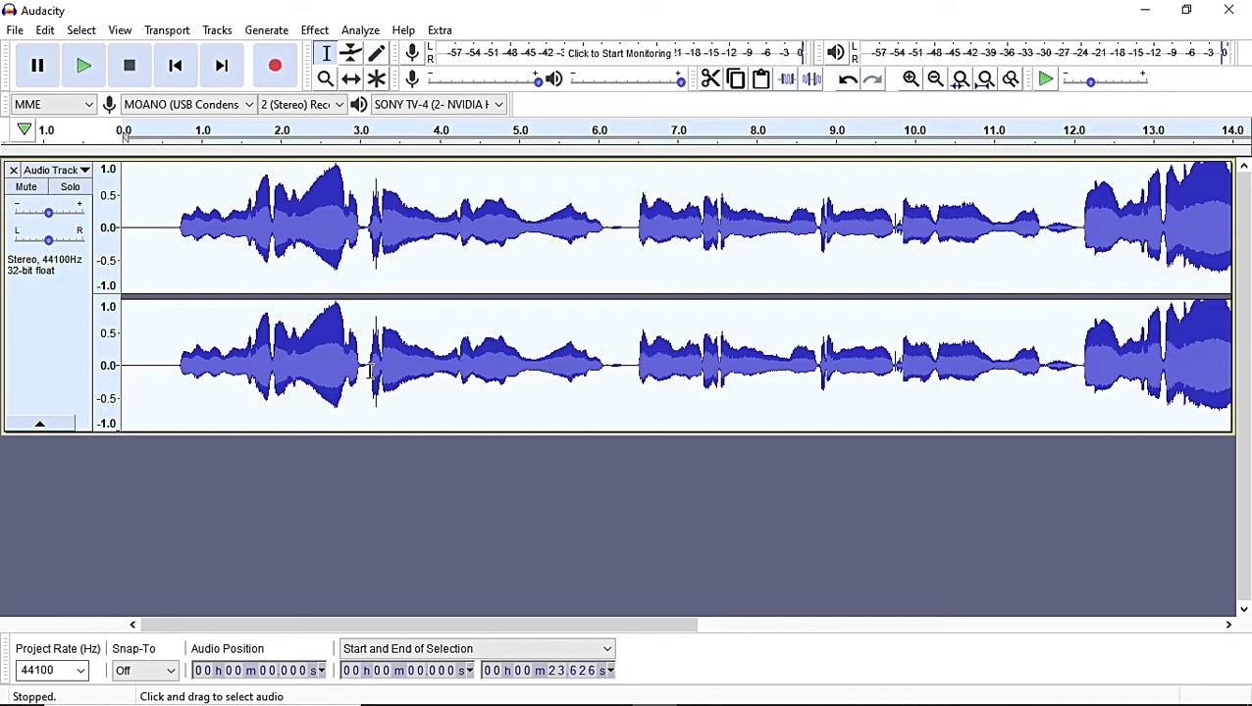
pyautogui.press('space')
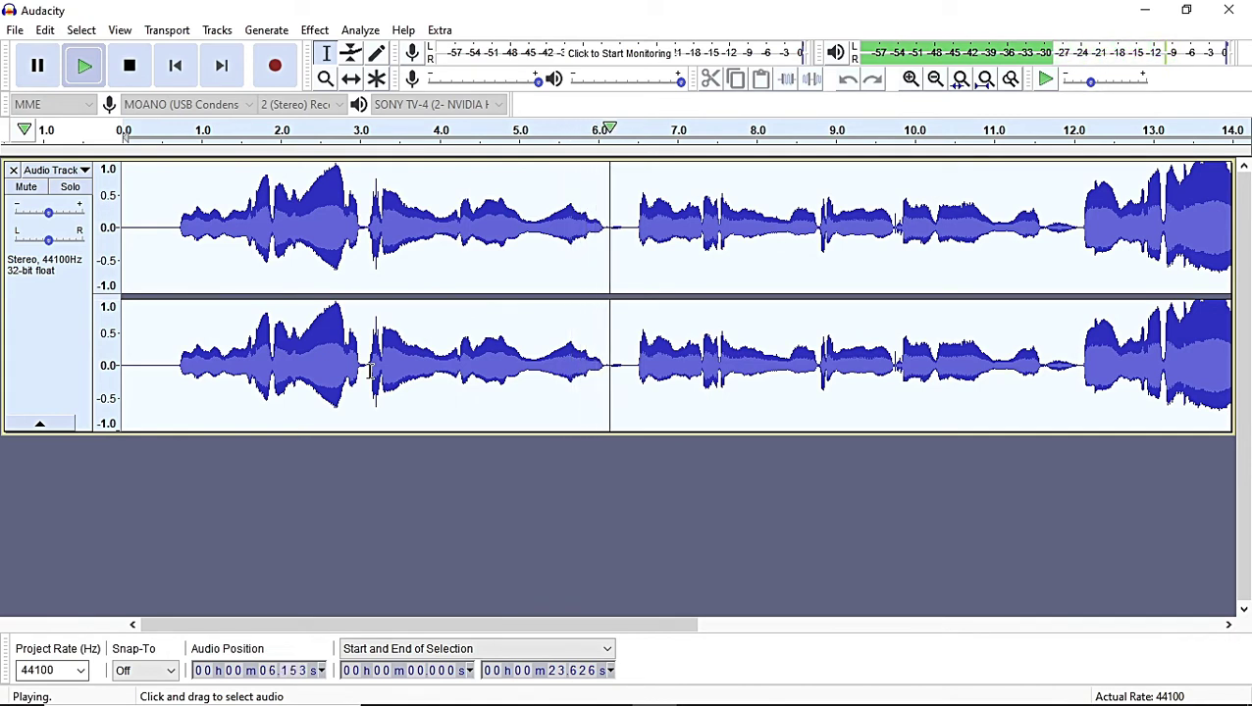
pyautogui.press('space')
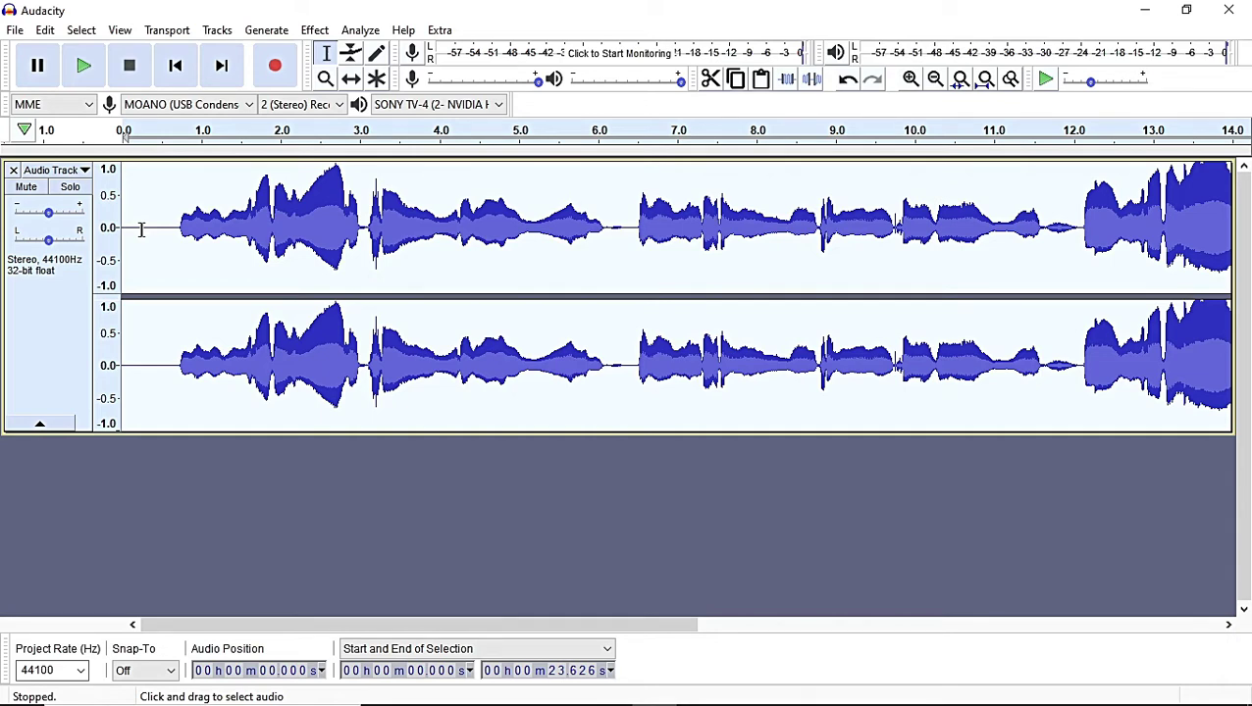
# - Apply Equalization with the Bass Boost curve to the whole track and play back the result
pyautogui.click(314, 30)
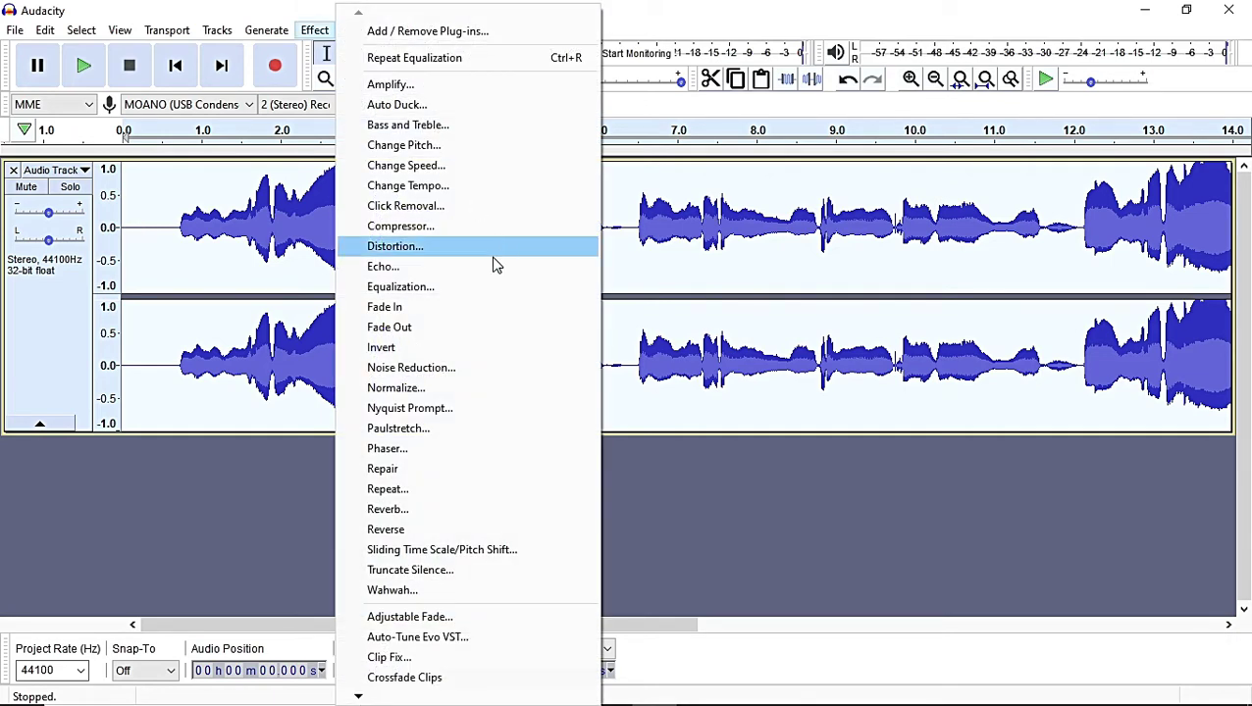
pyautogui.click(450, 290)
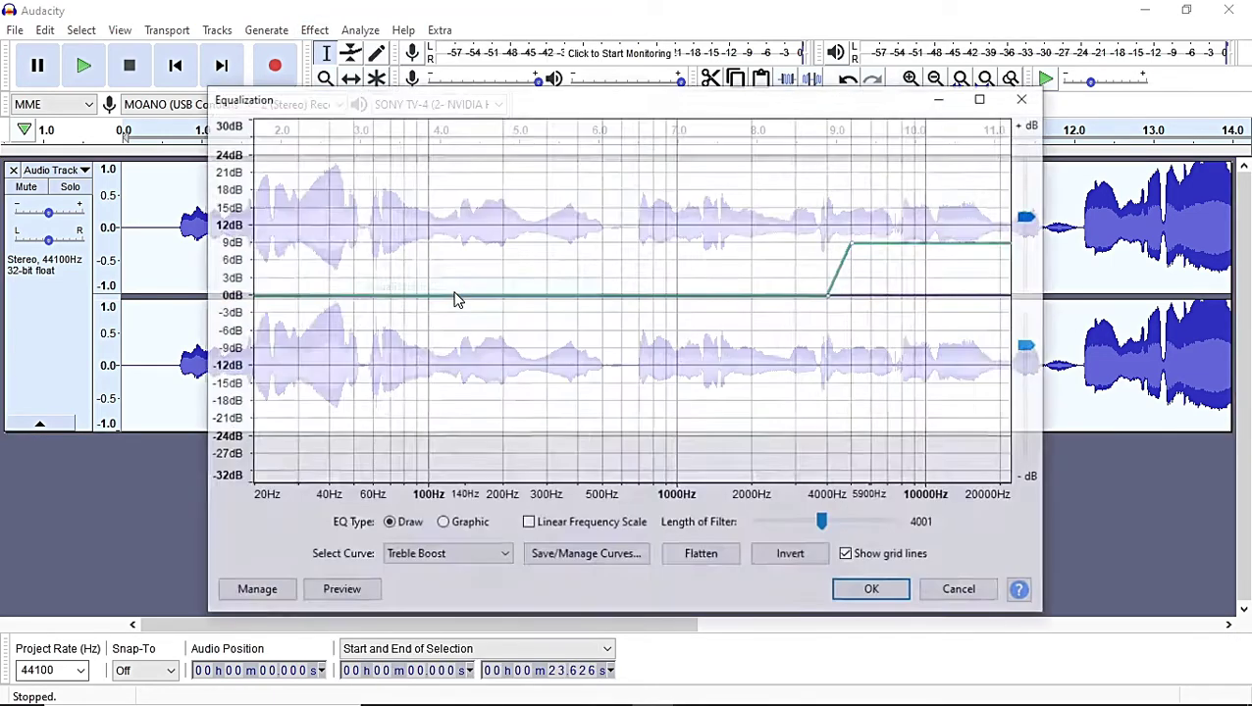
pyautogui.click(459, 556)
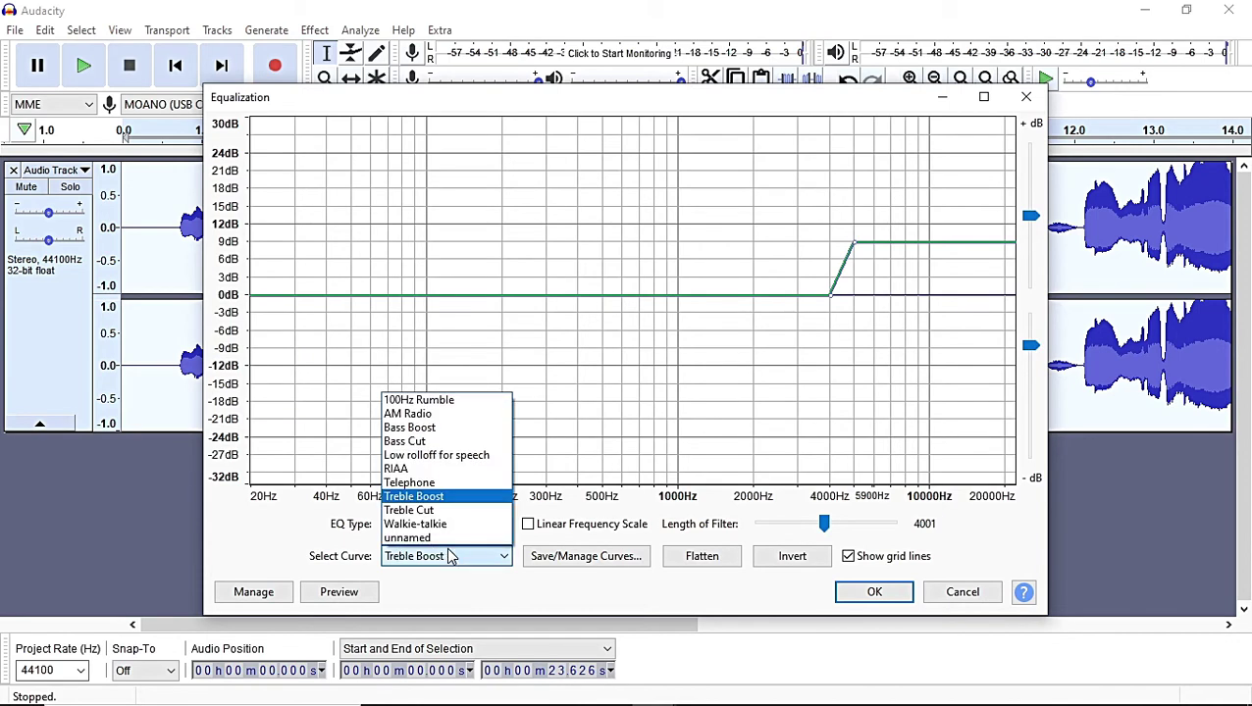
pyautogui.click(473, 429)
pyautogui.click(883, 593)
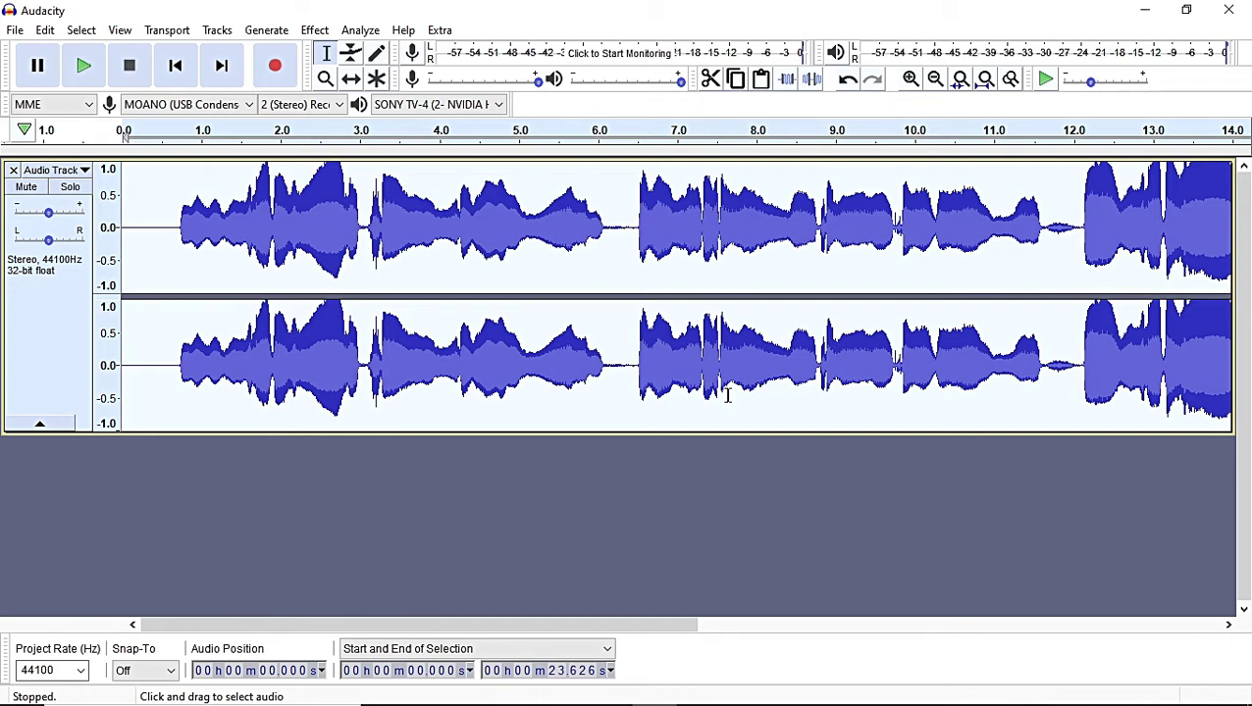
pyautogui.press('space')
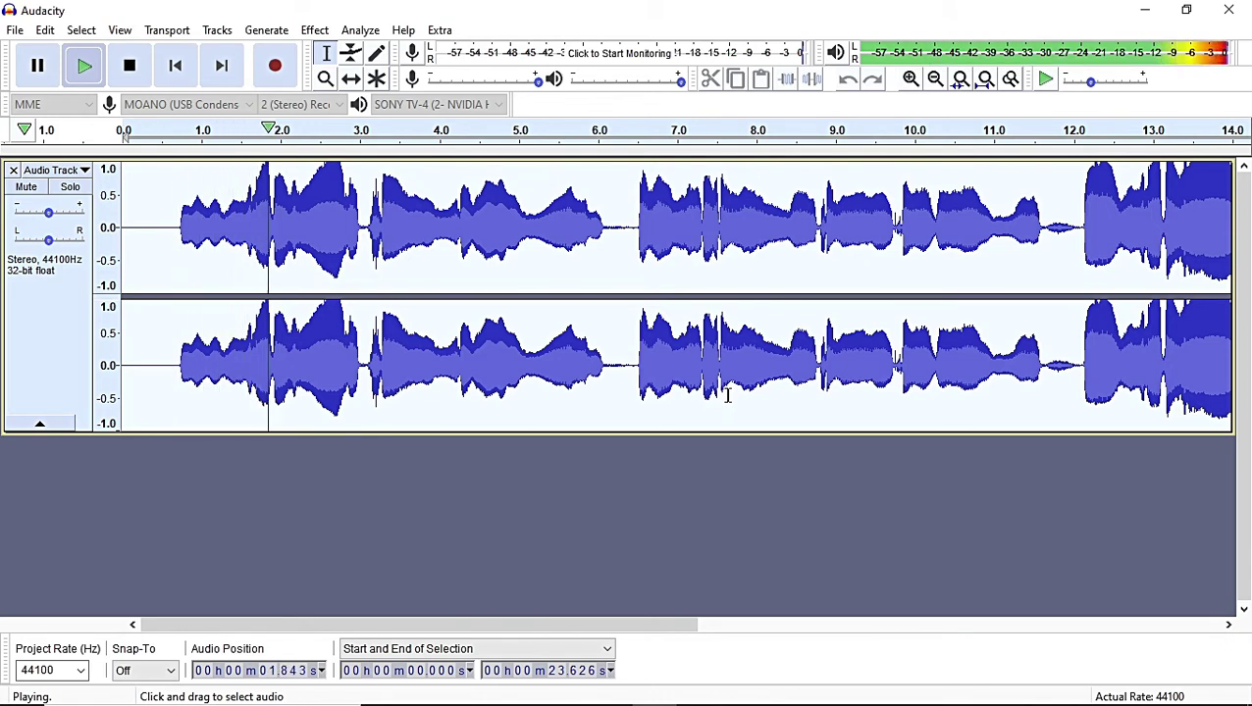
pyautogui.press('space')
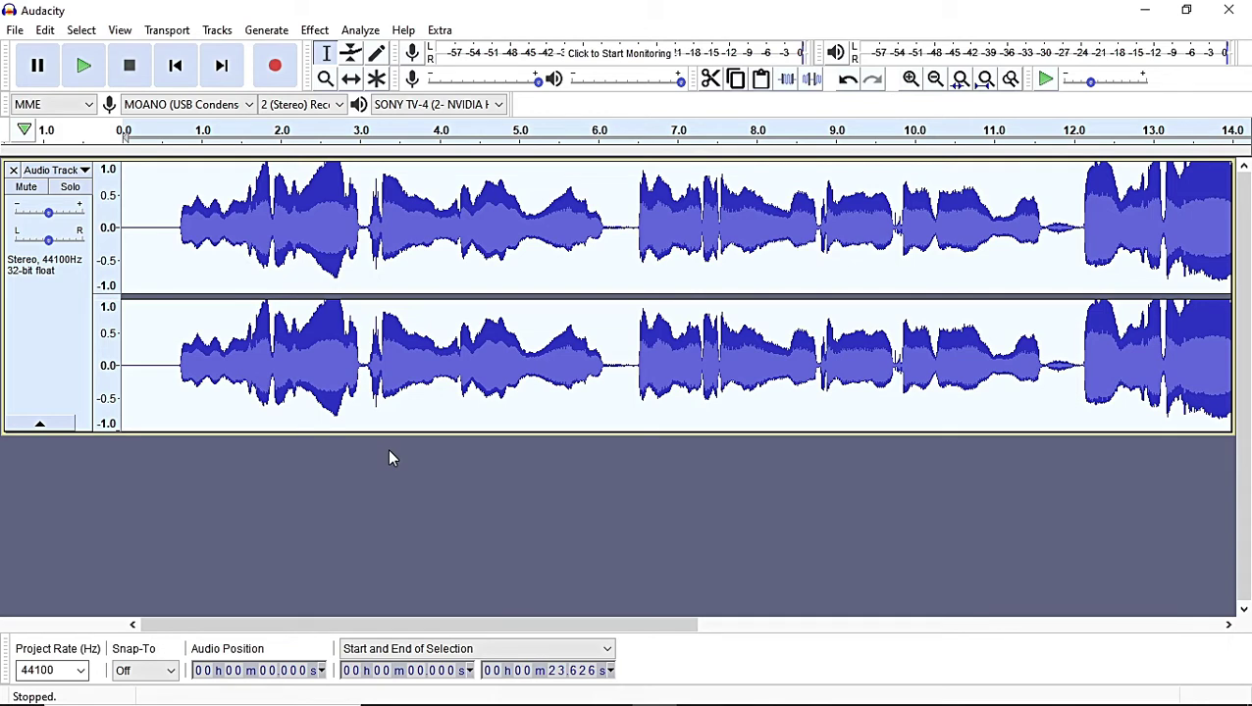
# - Apply Normalize to the whole track and play back the result from about 0.3 s
pyautogui.click(329, 33)
pyautogui.click(771, 525)
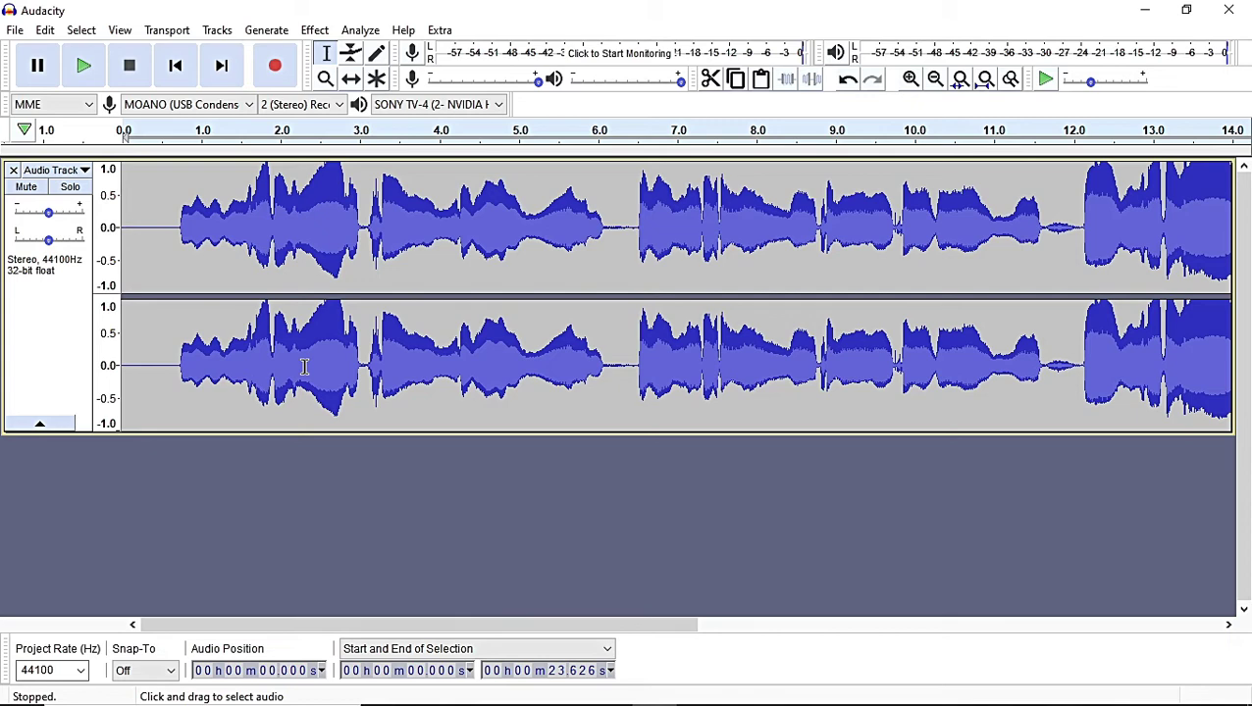
pyautogui.doubleClick(329, 340)
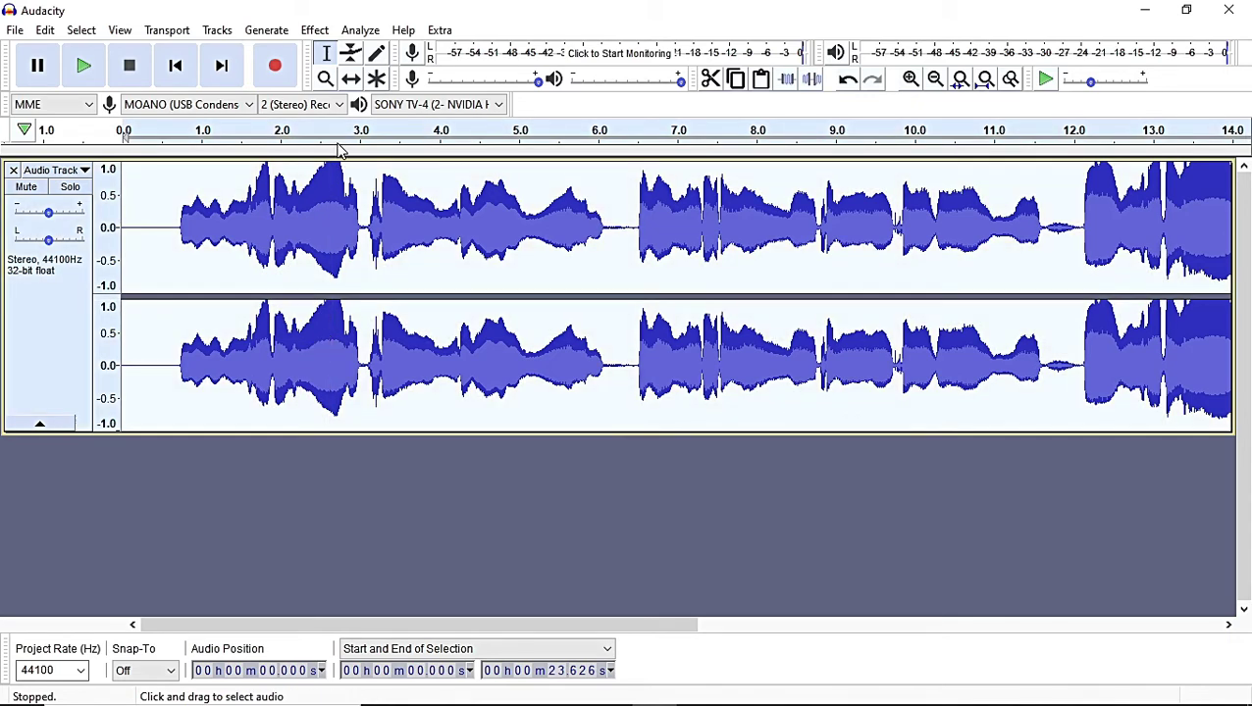
pyautogui.click(315, 30)
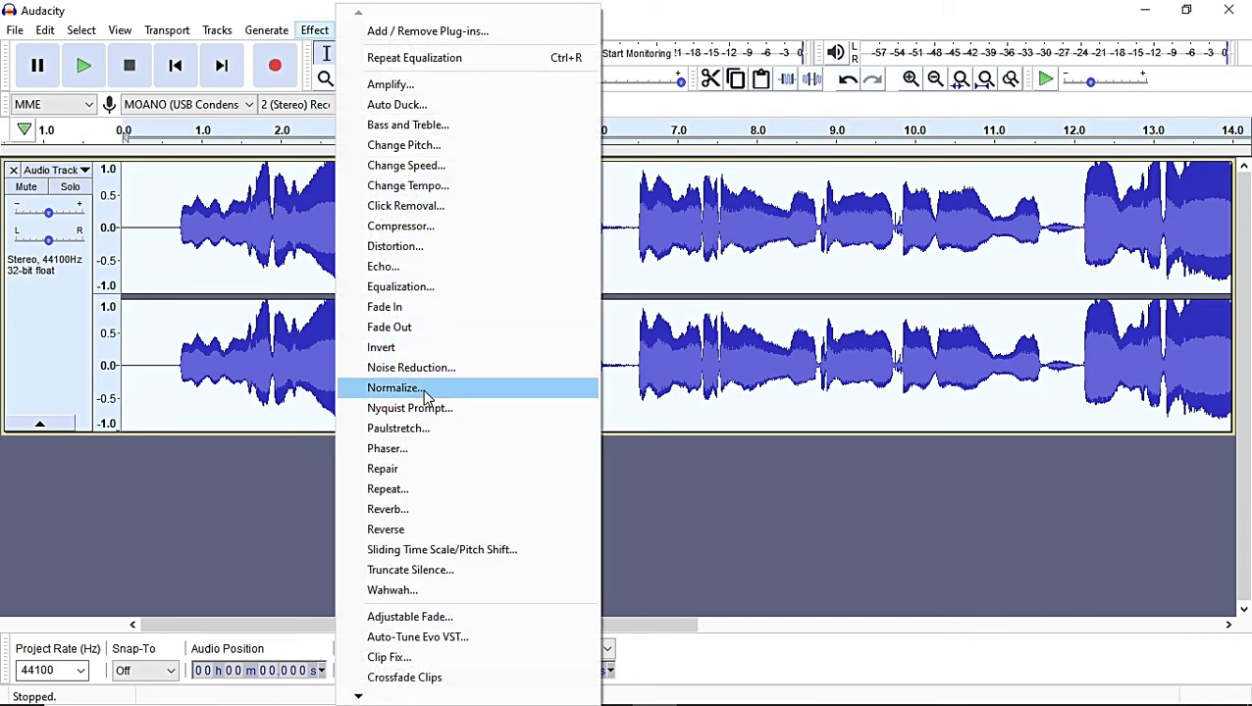
pyautogui.click(148, 373)
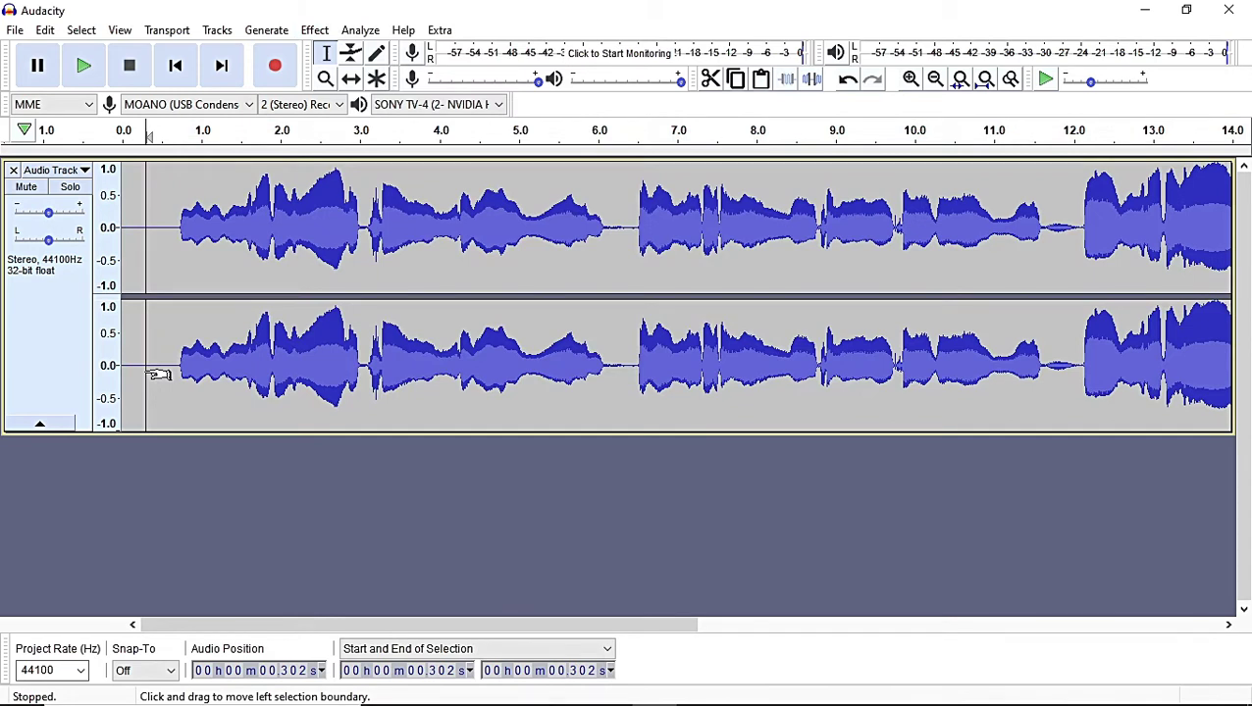
pyautogui.press('space')
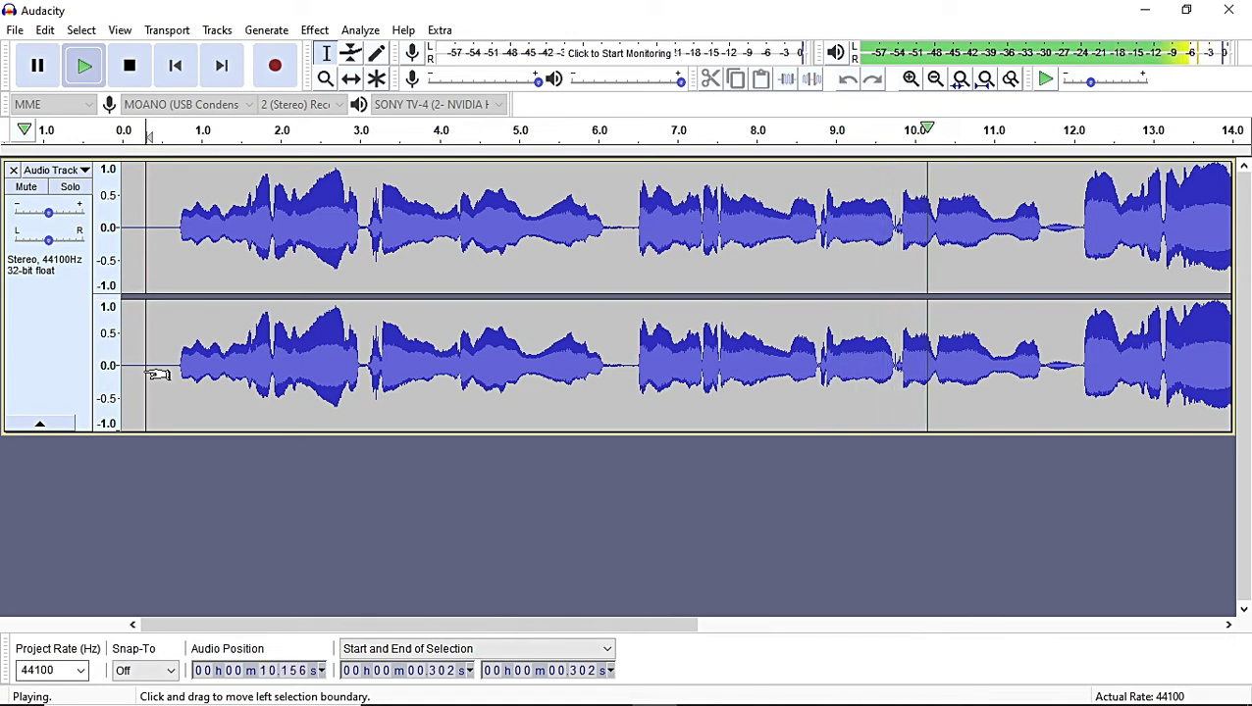
pyautogui.press('space')
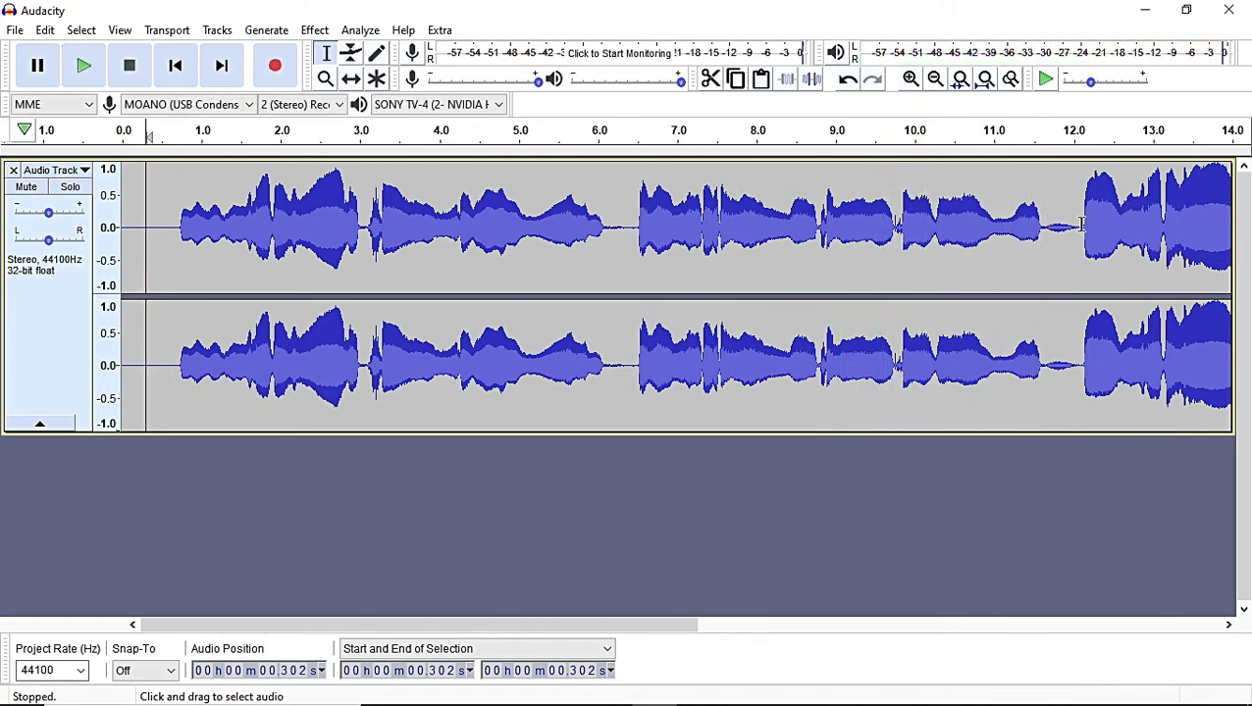
# - Play back the gap between vocal phrases from about 11.3 s and again from about 11.6 s to check for breath noise
pyautogui.click(1020, 225)
pyautogui.press('space')
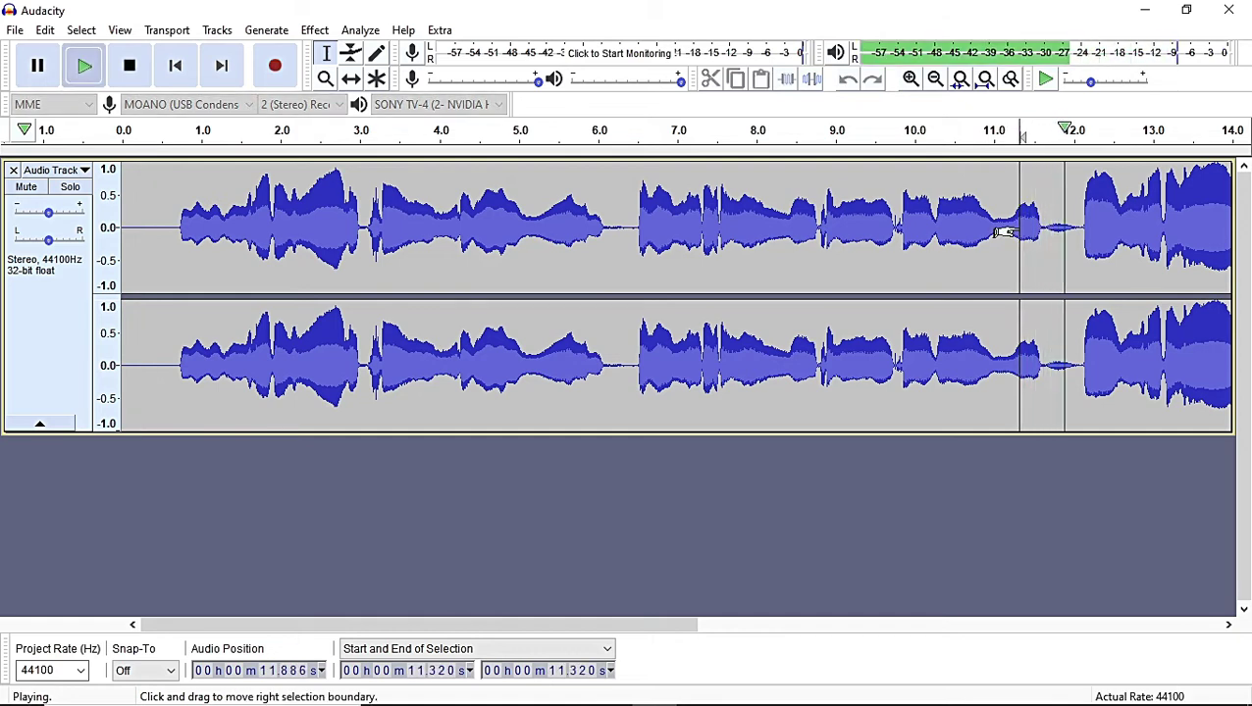
pyautogui.press('space')
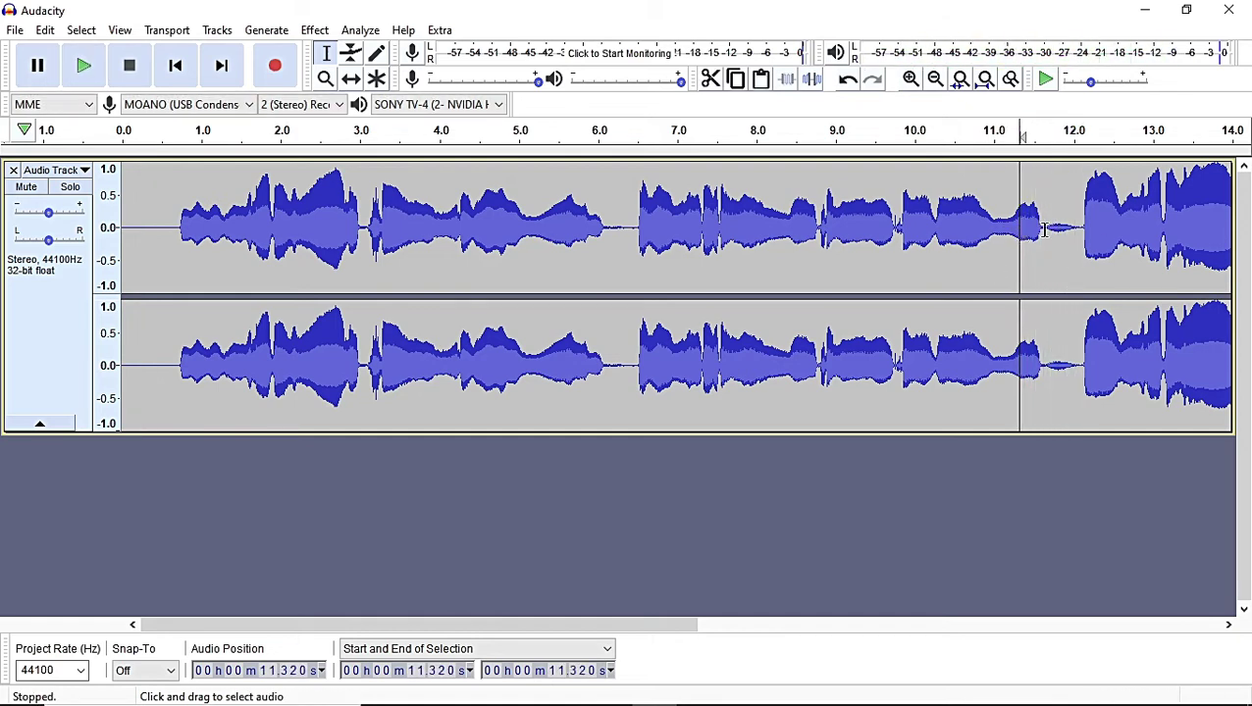
pyautogui.click(1045, 228)
pyautogui.press('space')
pyautogui.press('space')
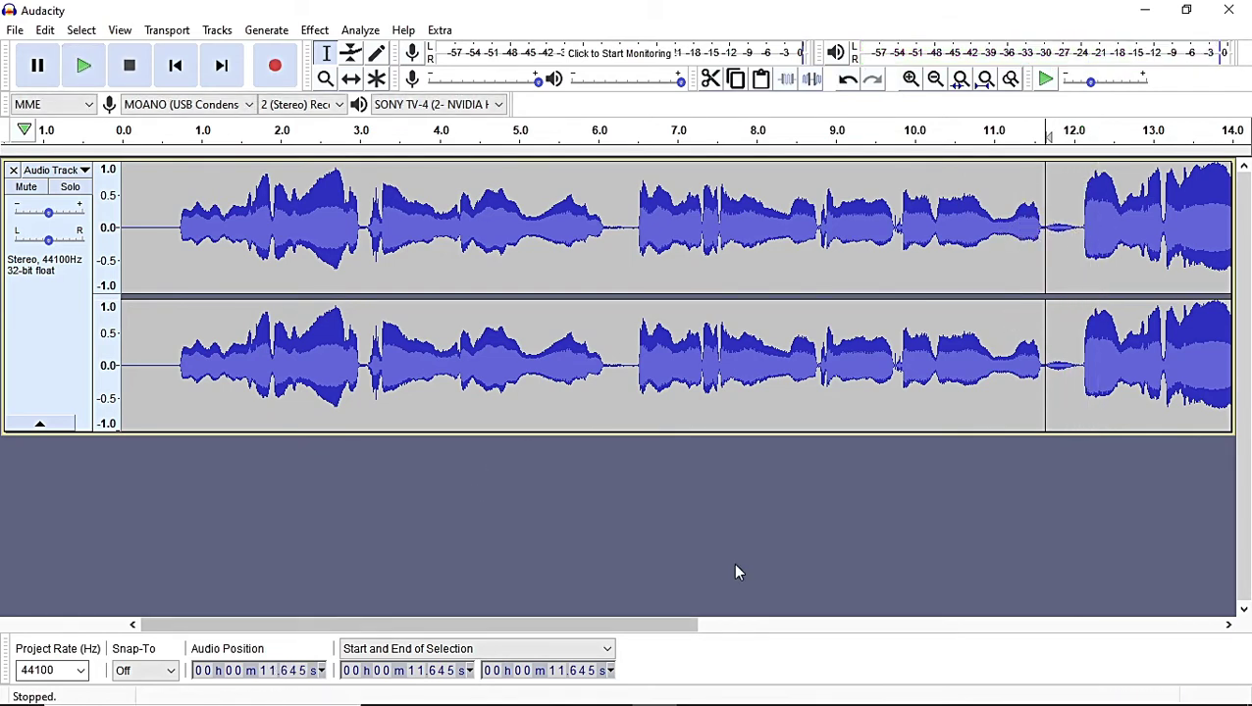
# - Silence the breath noise between about 11.62 s and 12.09 s and play back the result from about 10.7 s
pyautogui.click(910, 80)
pyautogui.click(911, 81)
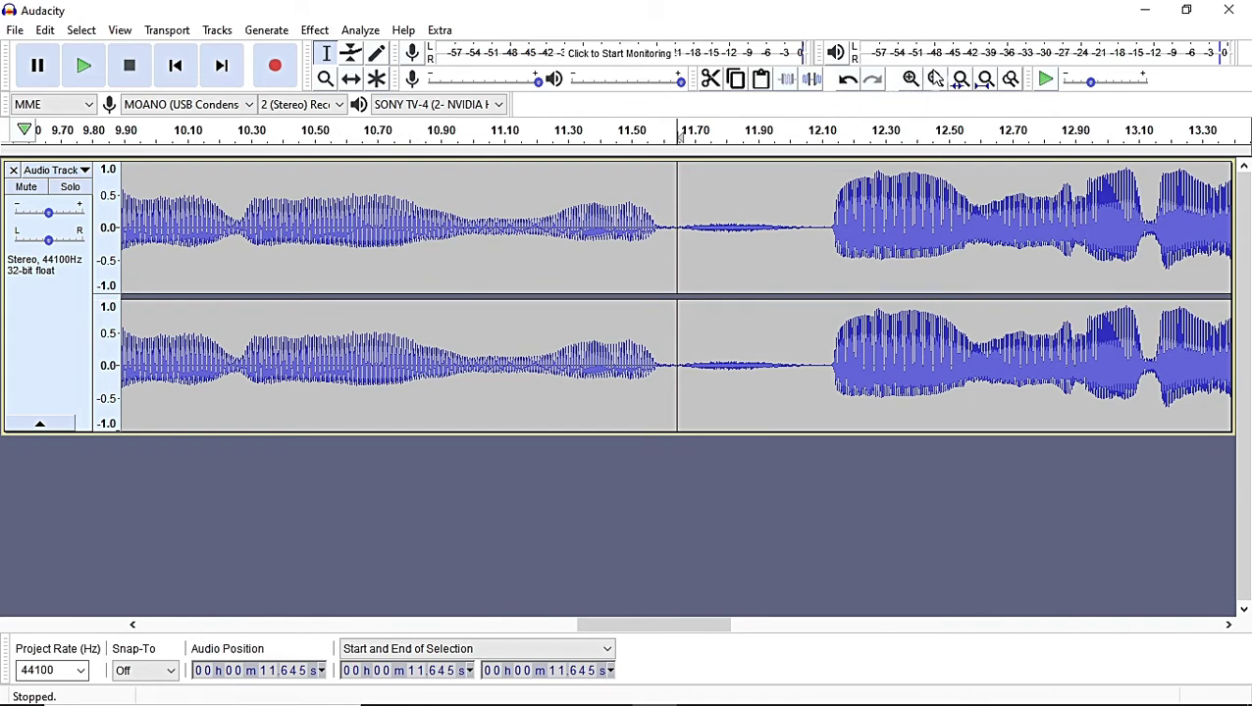
pyautogui.click(935, 80)
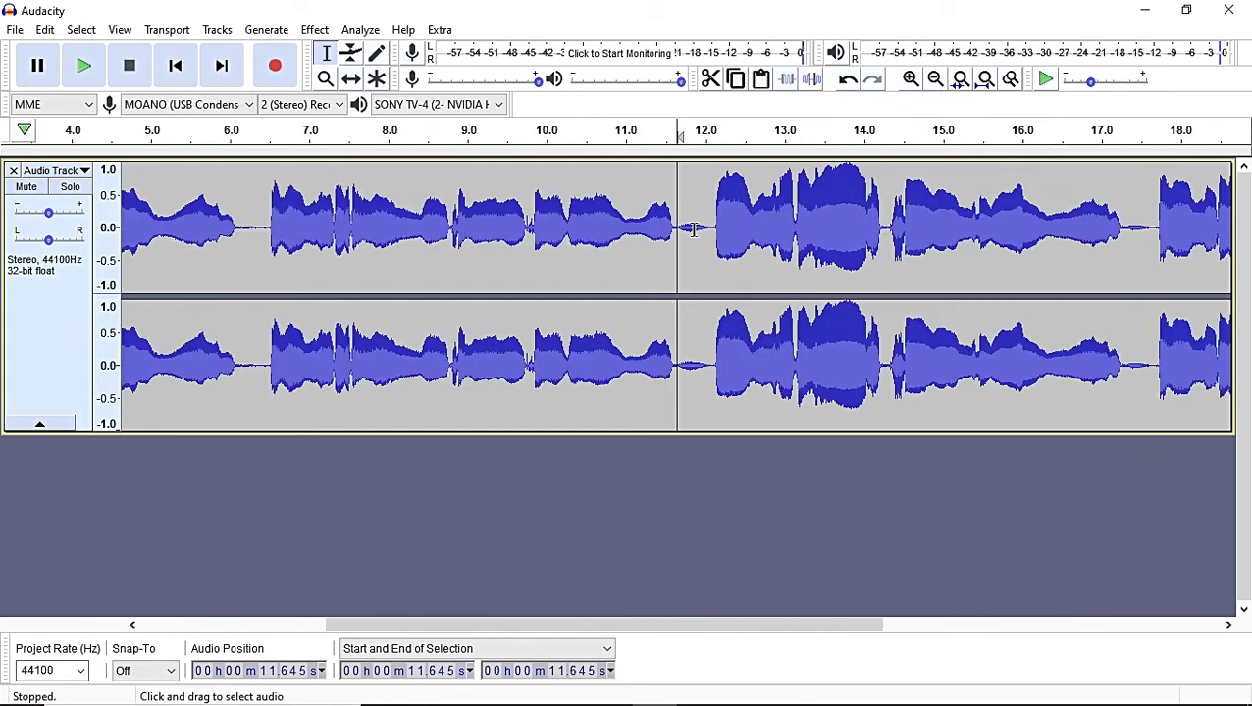
pyautogui.click(693, 230)
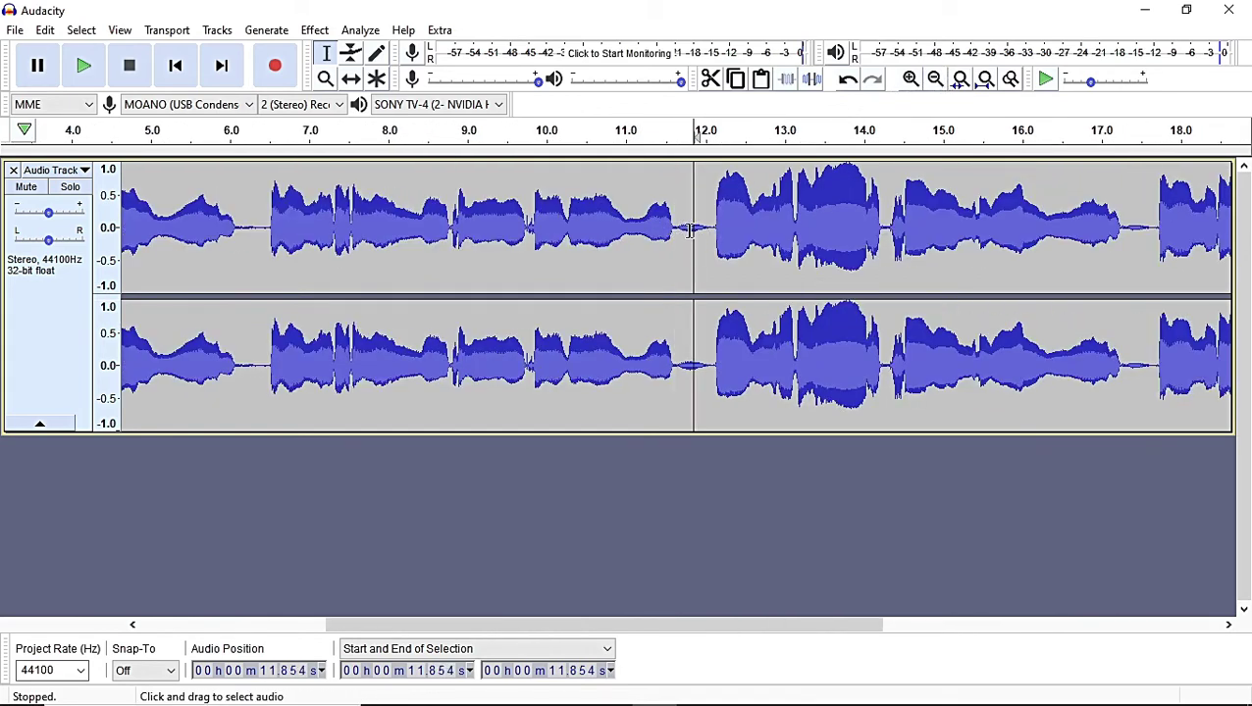
pyautogui.click(689, 230)
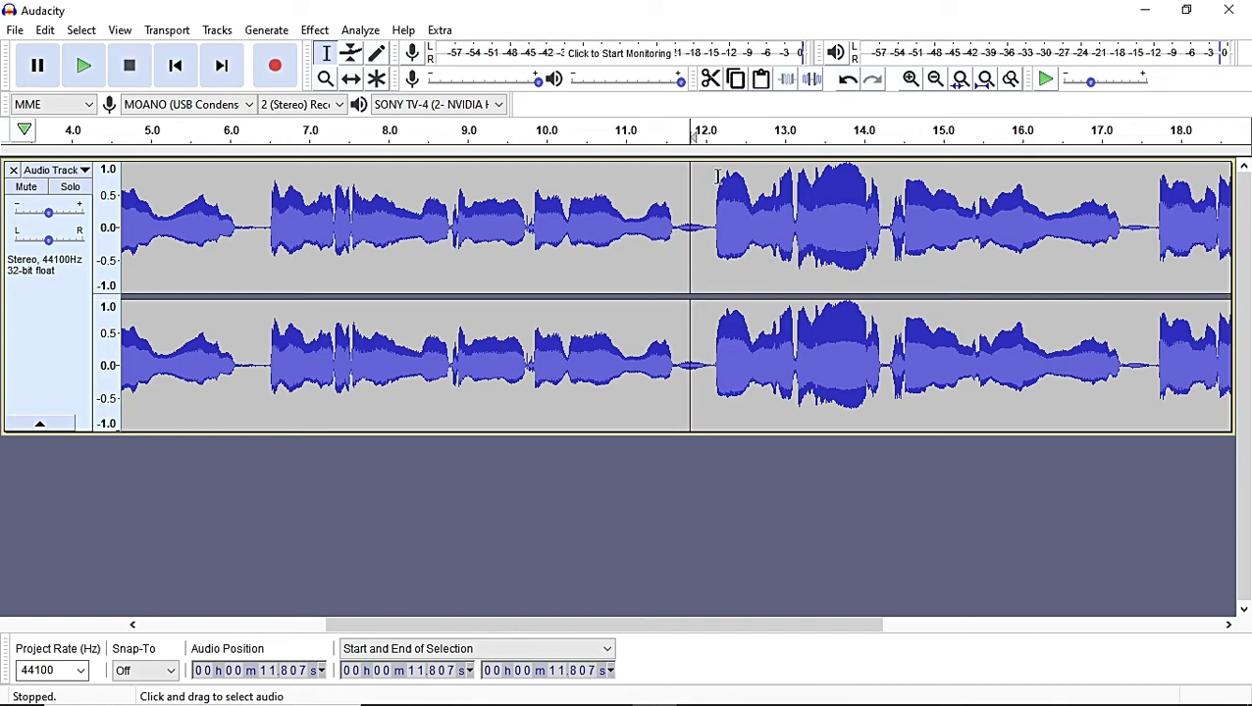
pyautogui.click(910, 79)
pyautogui.click(911, 79)
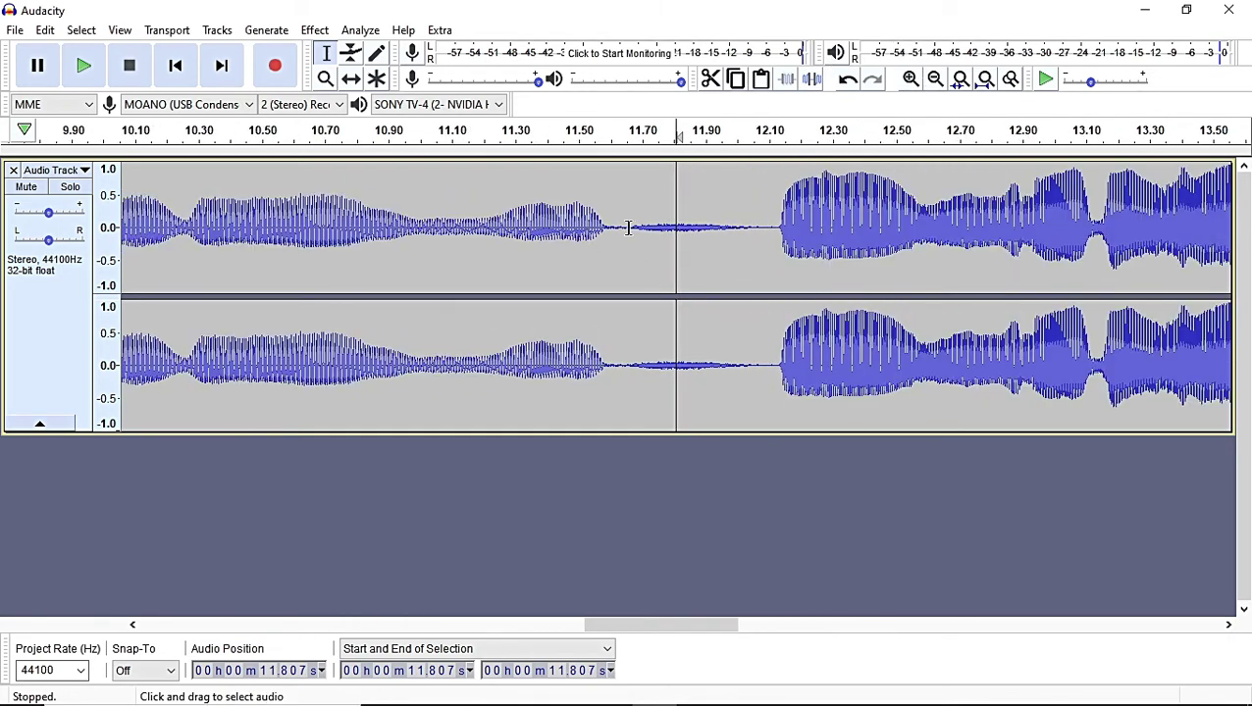
pyautogui.moveTo(617, 229); pyautogui.dragTo(769, 230)
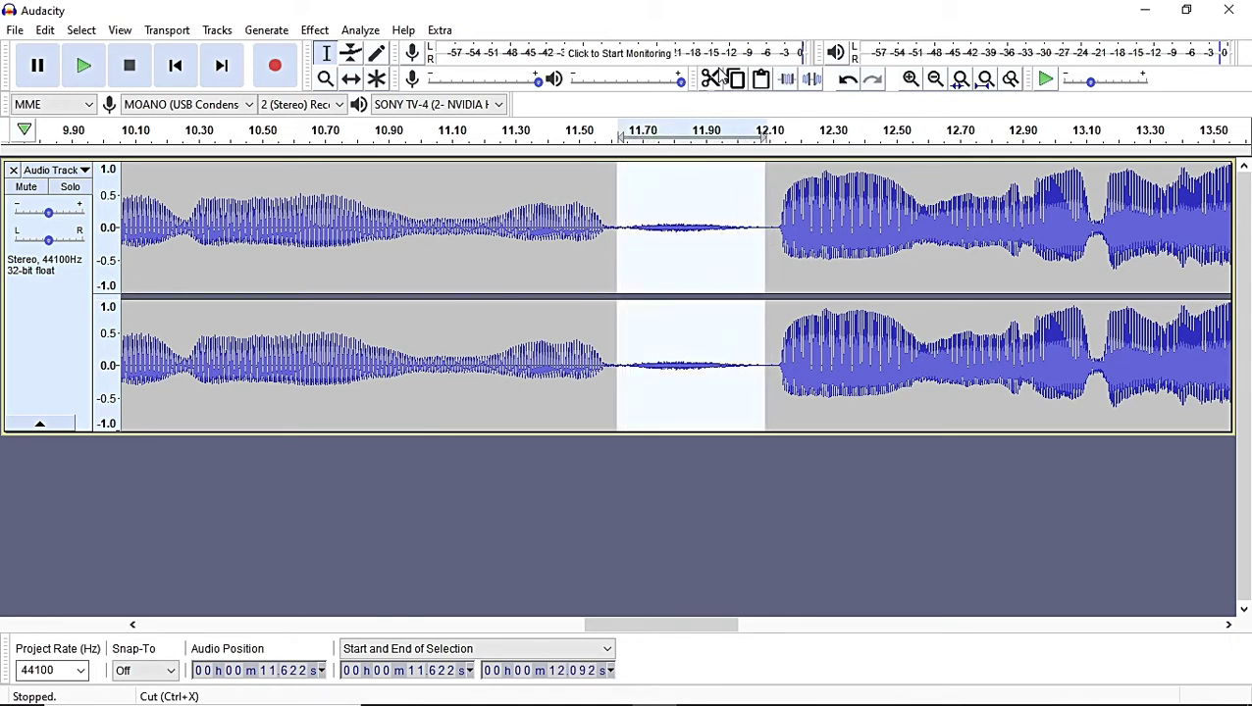
pyautogui.click(814, 86)
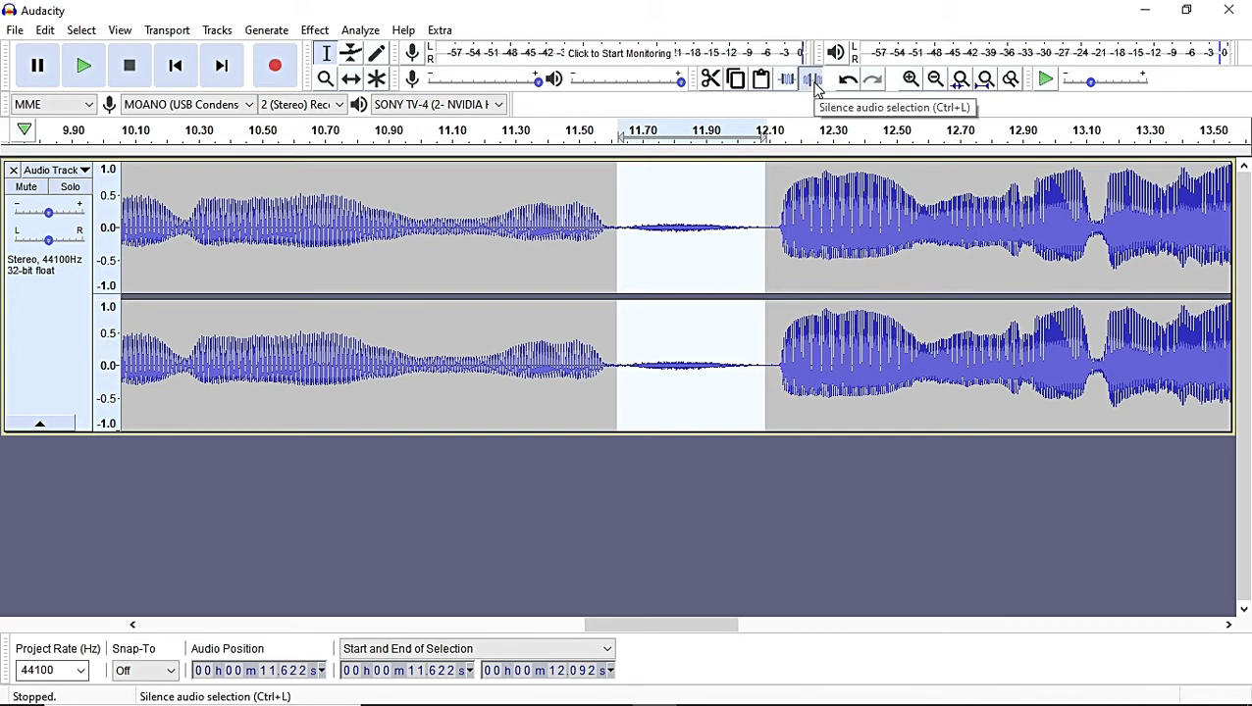
pyautogui.click(320, 234)
pyautogui.press('space')
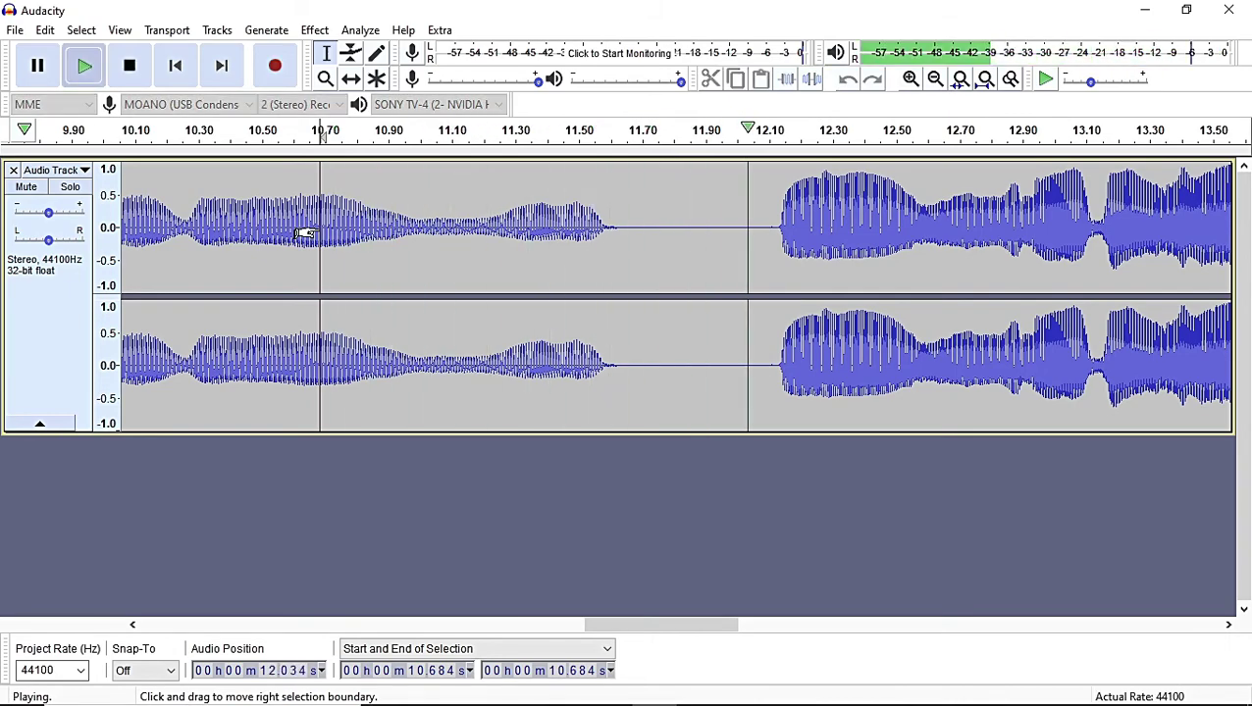
pyautogui.press('space')
# - Play the passage from about 17.0 s and silence the breath noise between about 17.26 s and 17.66 s
pyautogui.moveTo(626, 625); pyautogui.dragTo(495, 607)
pyautogui.click(935, 79)
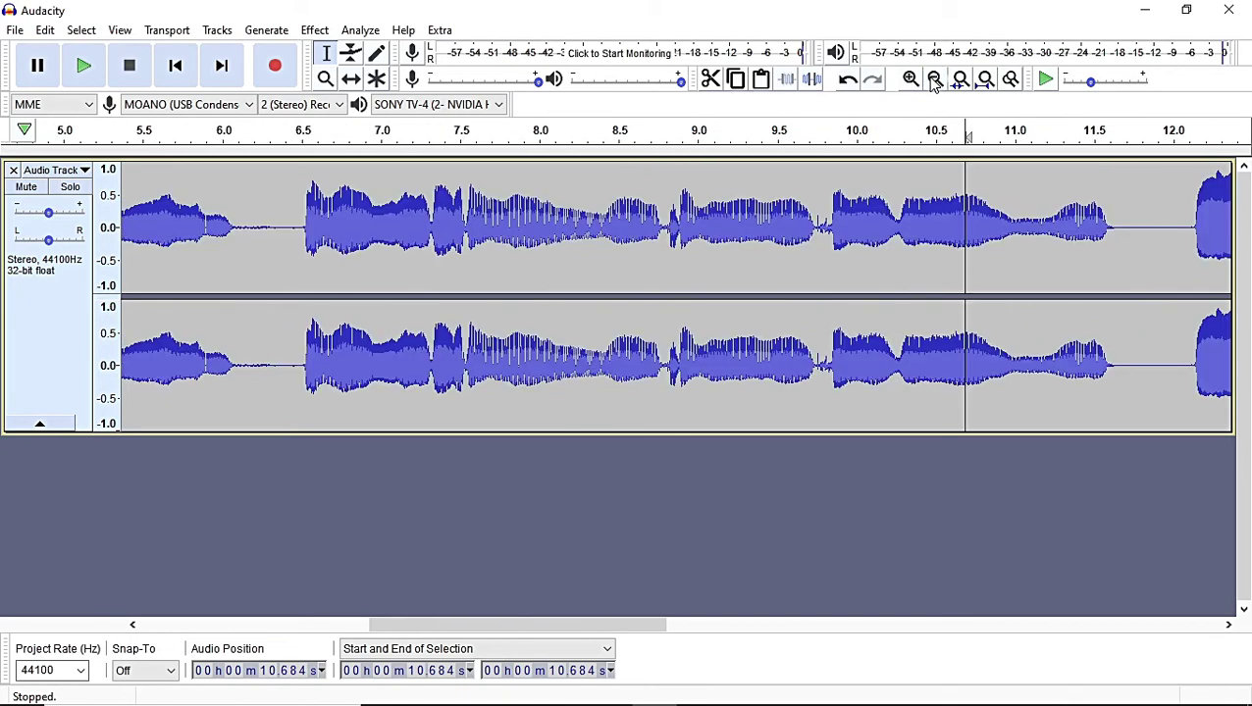
pyautogui.click(935, 78)
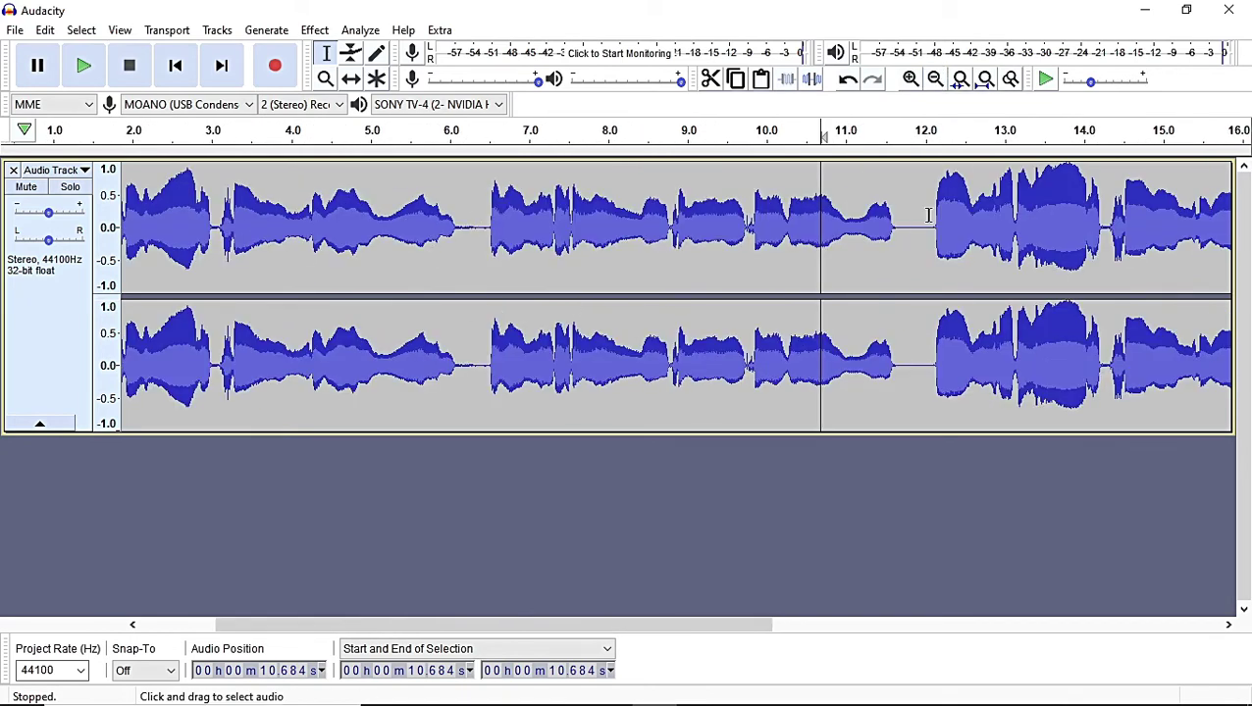
pyautogui.moveTo(450, 616); pyautogui.dragTo(776, 609)
pyautogui.click(676, 229)
pyautogui.press('space')
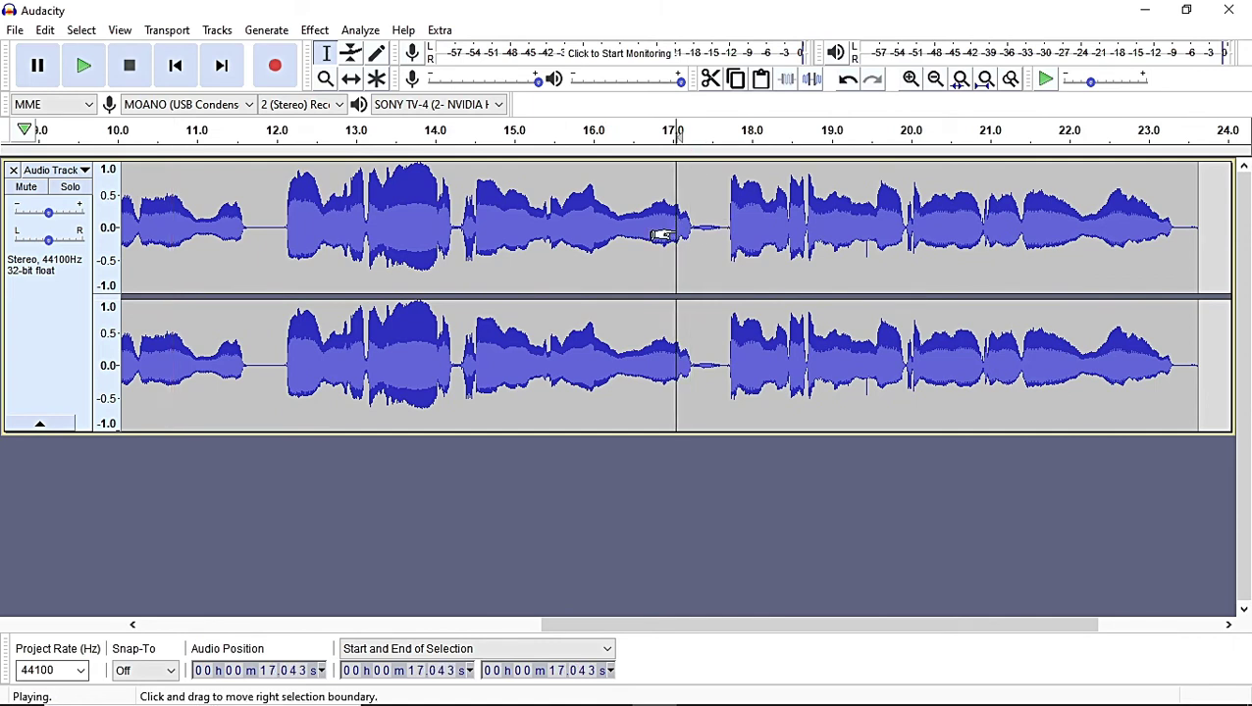
pyautogui.press('space')
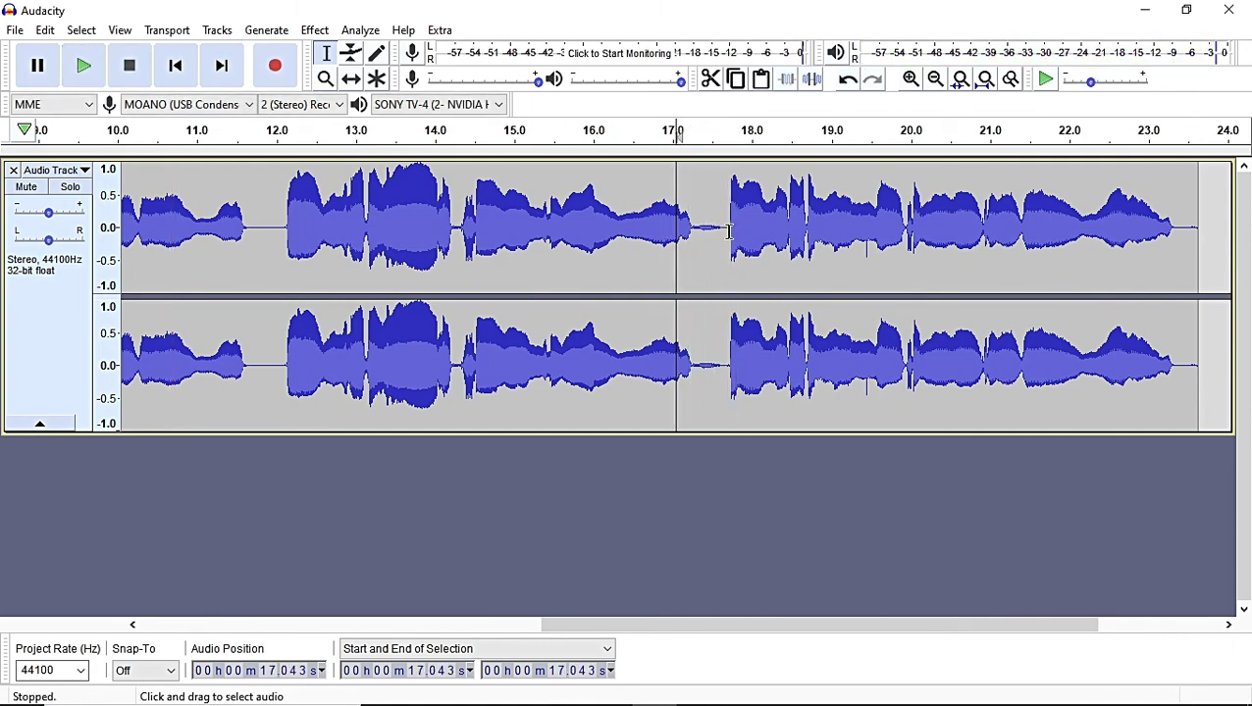
pyautogui.moveTo(727, 231); pyautogui.dragTo(693, 242)
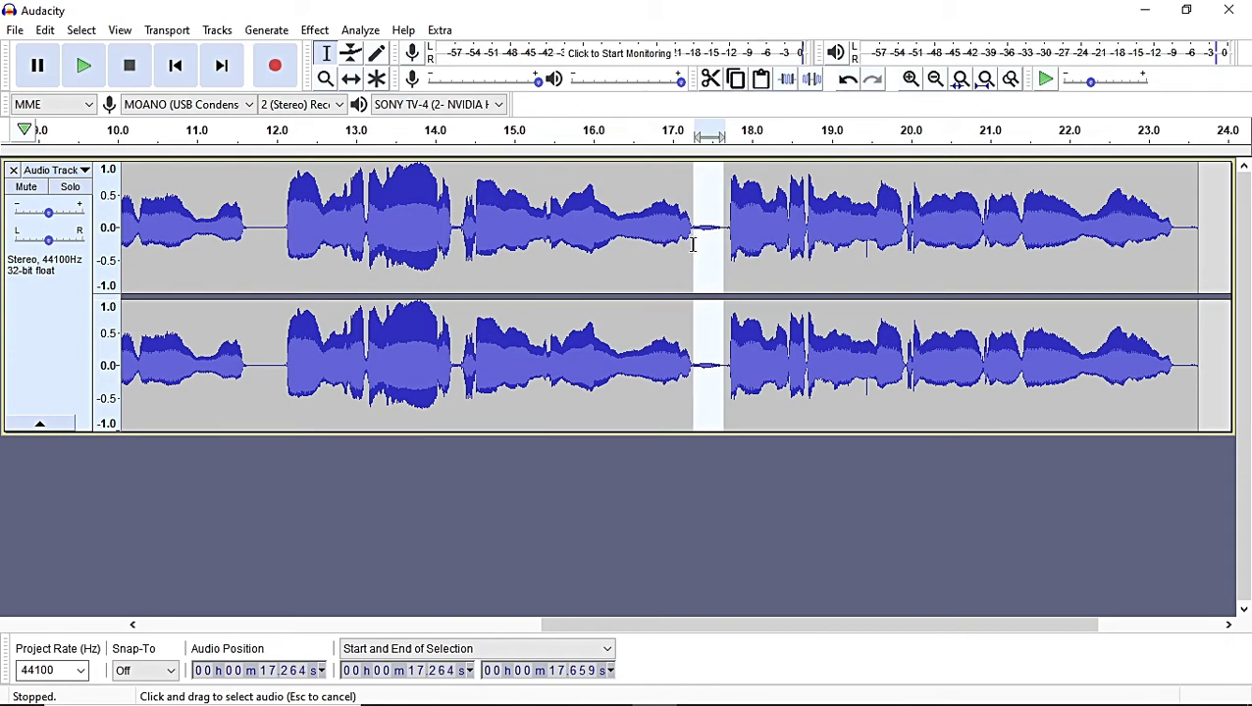
pyautogui.click(813, 79)
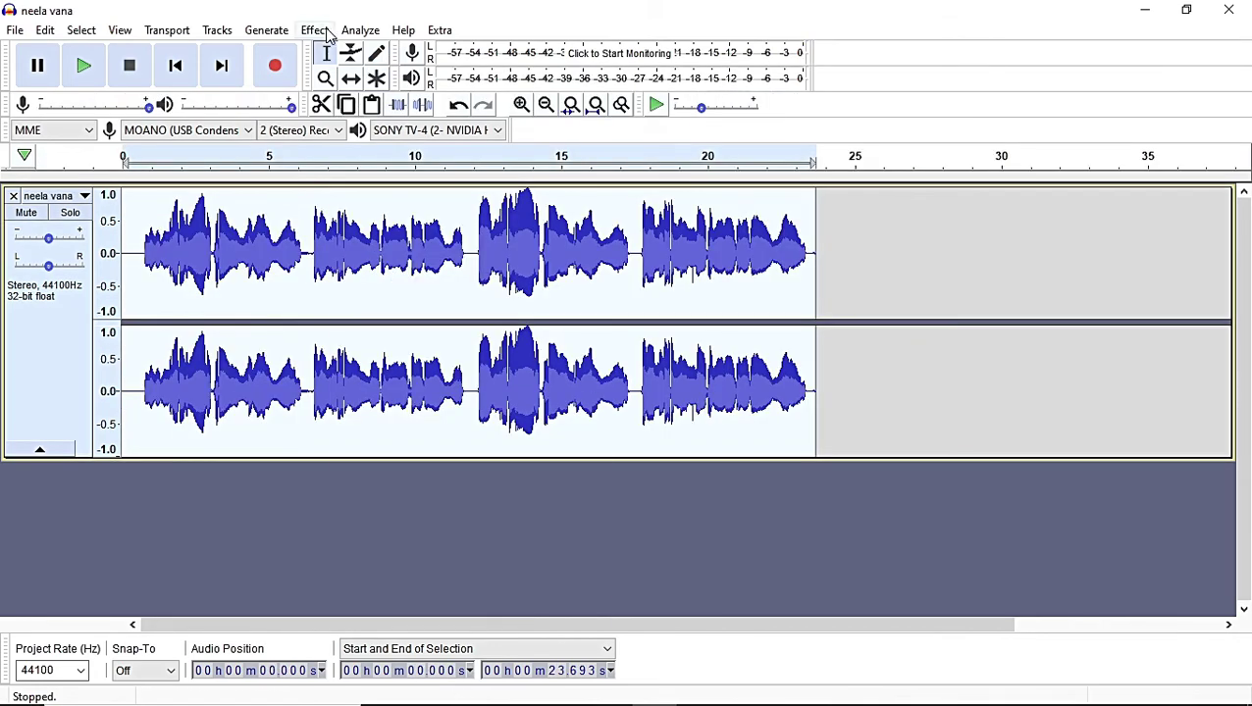
# - Apply Reverb to the whole track with 60% room size, 55% reverberance, -16 dB wet gain and 3 dB dry gain, and play back the result
pyautogui.click(328, 33)
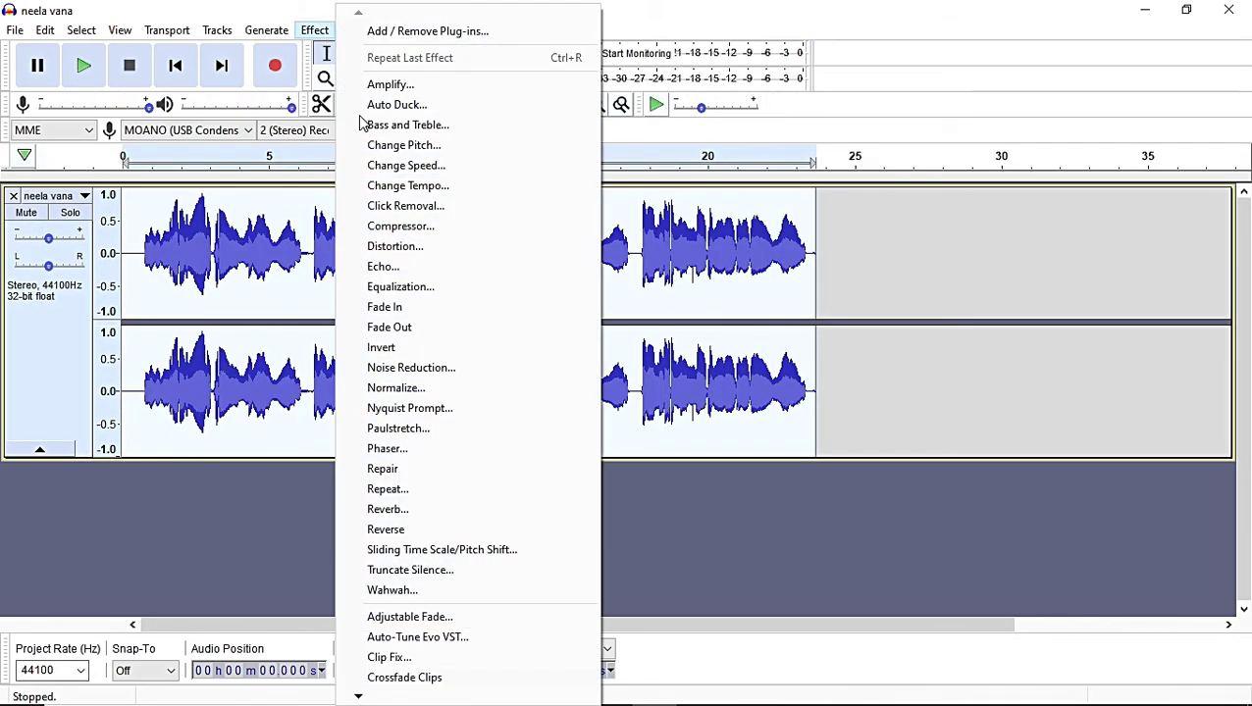
pyautogui.click(417, 513)
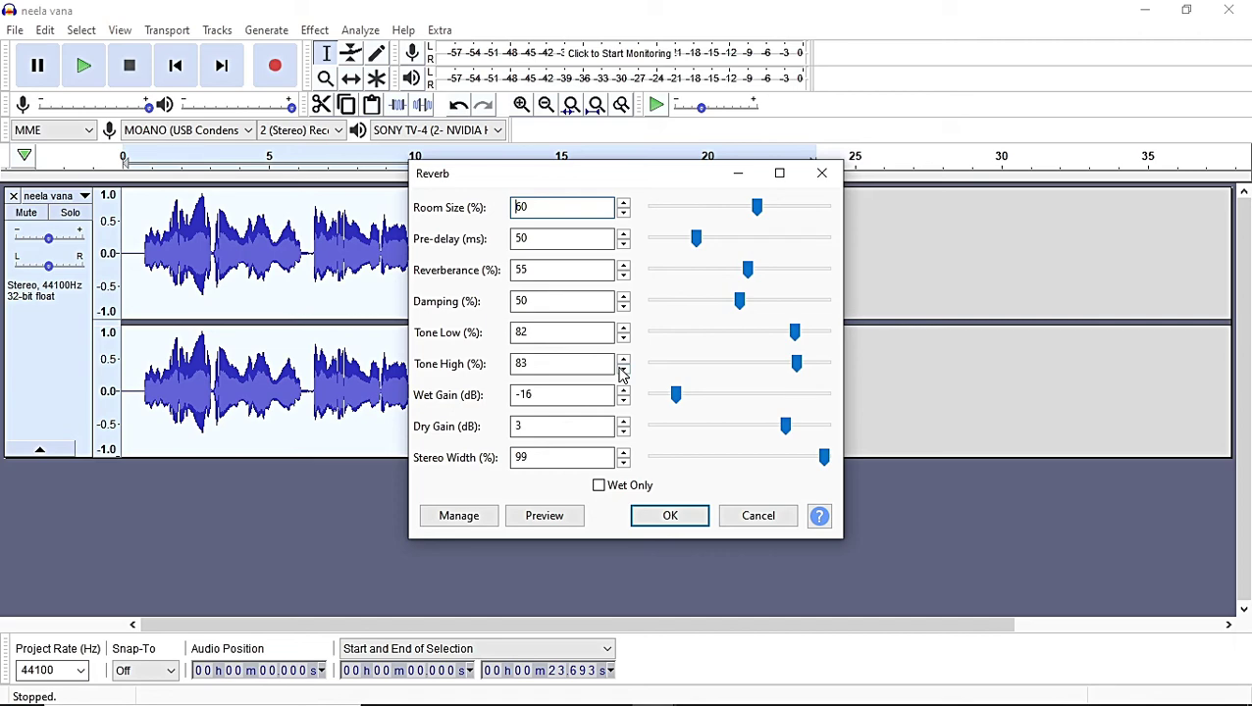
pyautogui.click(670, 516)
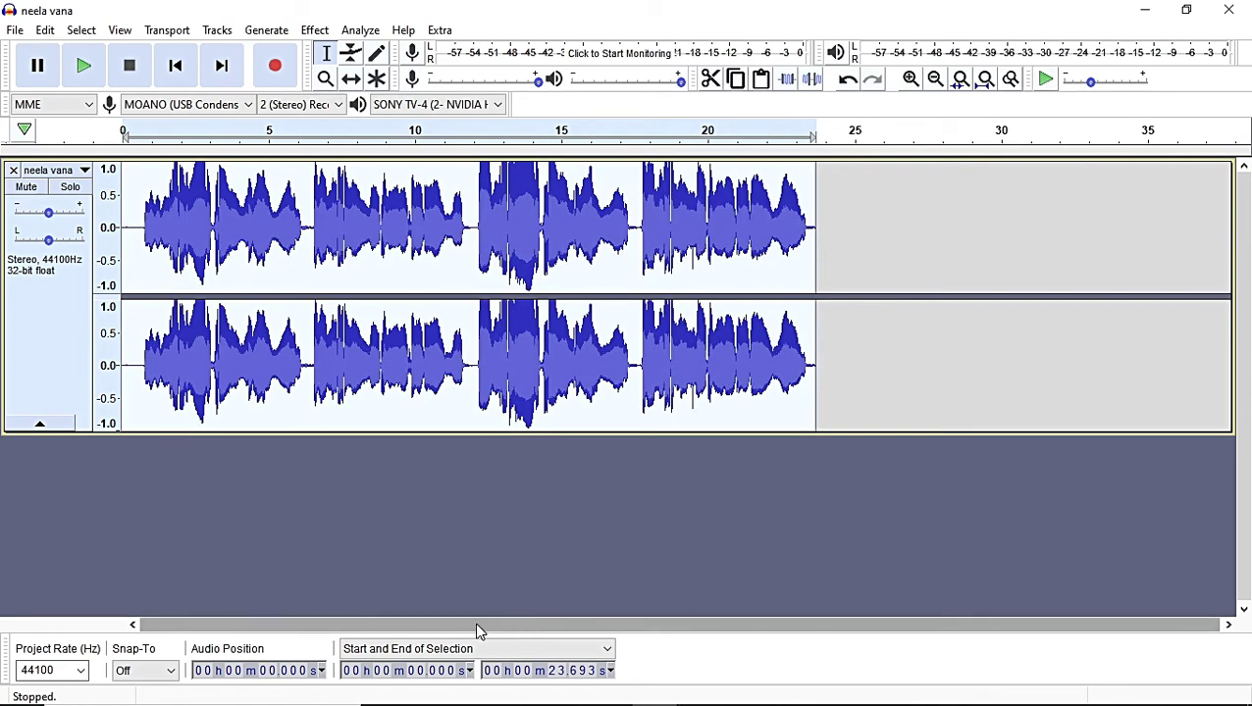
pyautogui.click(131, 363)
pyautogui.press('space')
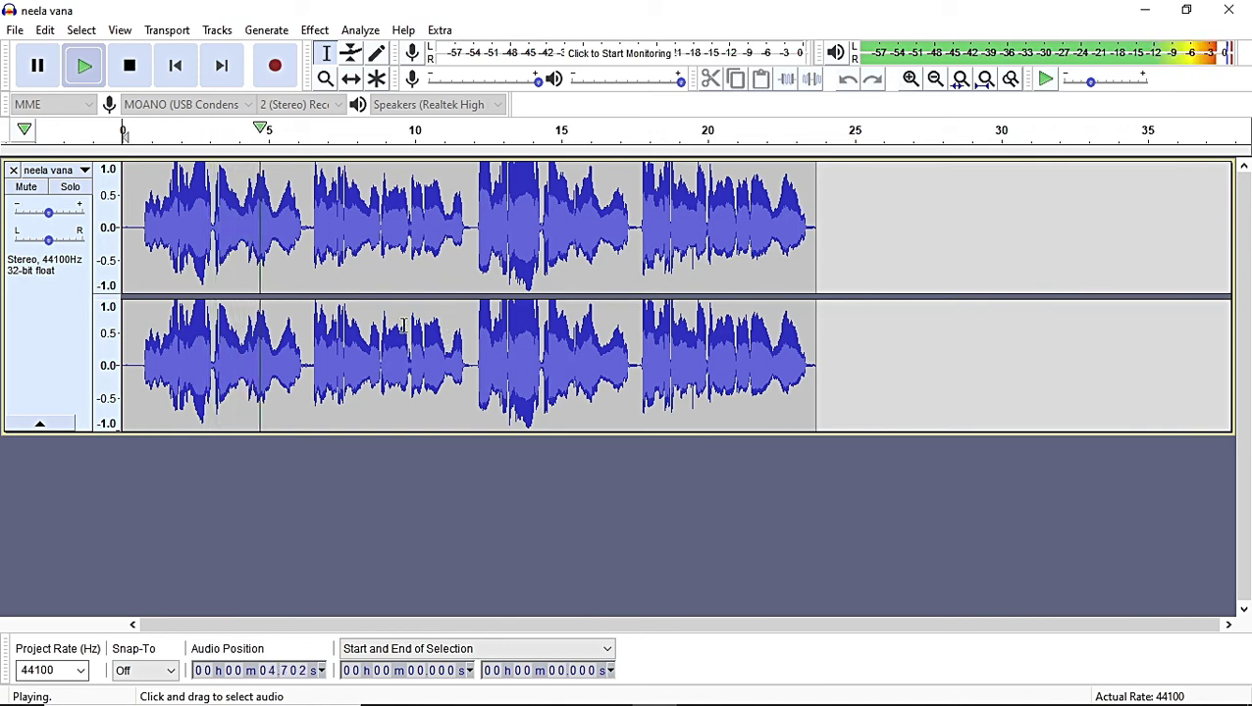
pyautogui.press('space')
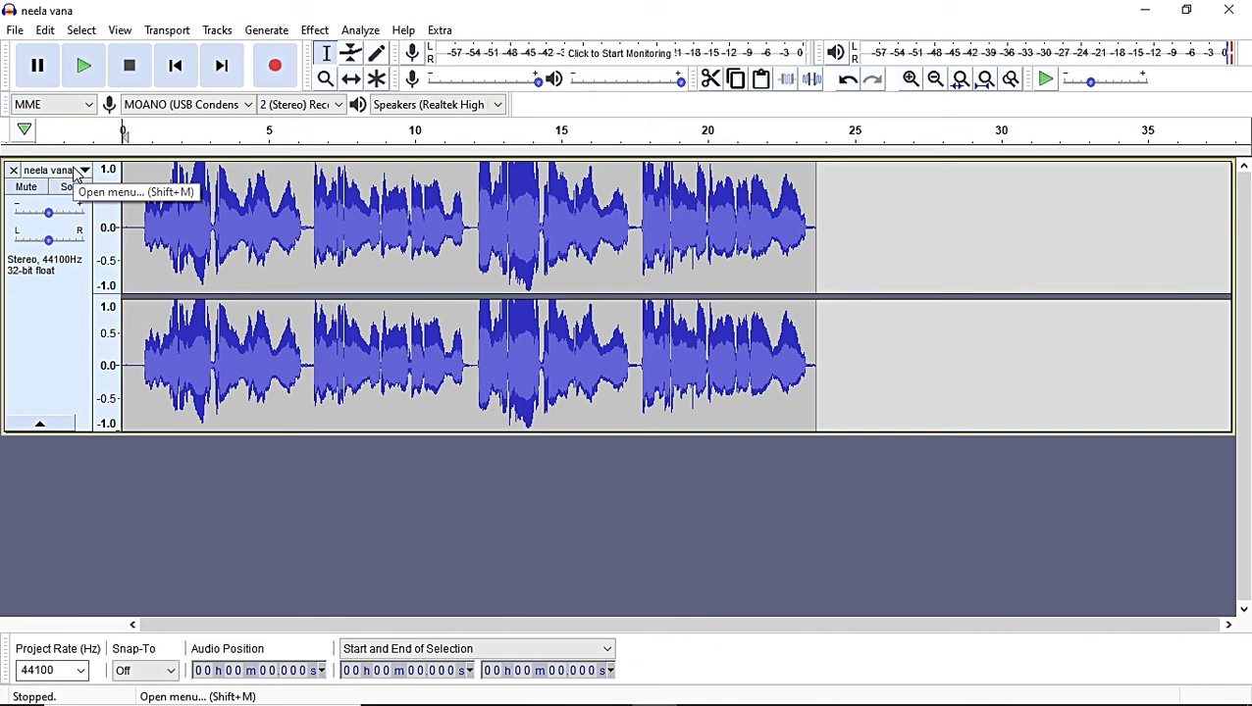
# - Export the finished vocal as an MP3 file, leaving all metadata tags empty
pyautogui.click(15, 30)
pyautogui.click(12, 35)
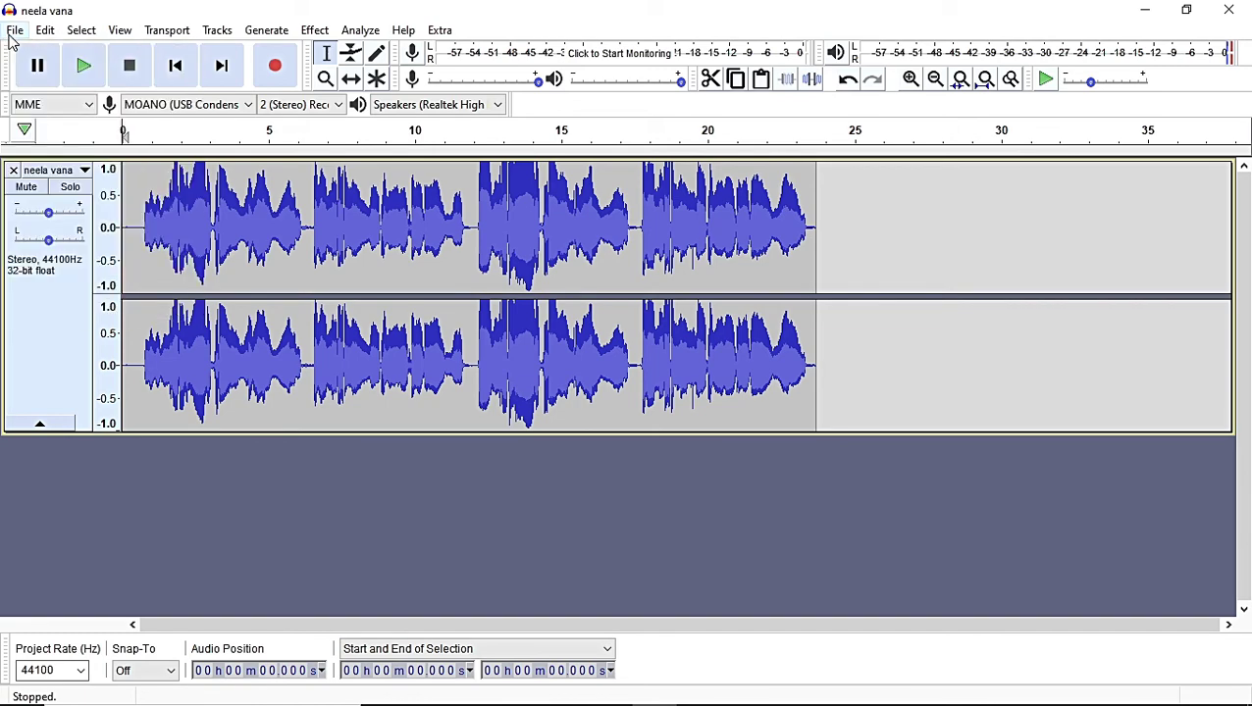
pyautogui.click(14, 30)
pyautogui.moveTo(106, 177)
pyautogui.click(262, 180)
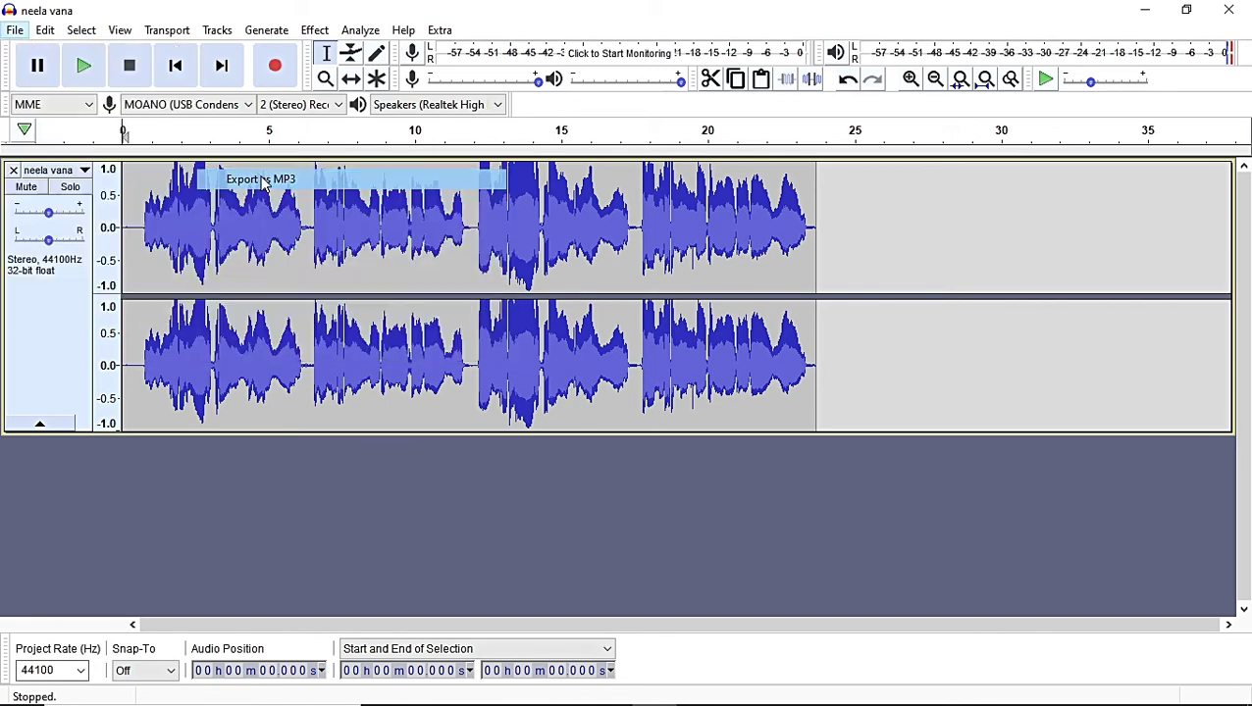
pyautogui.click(425, 486)
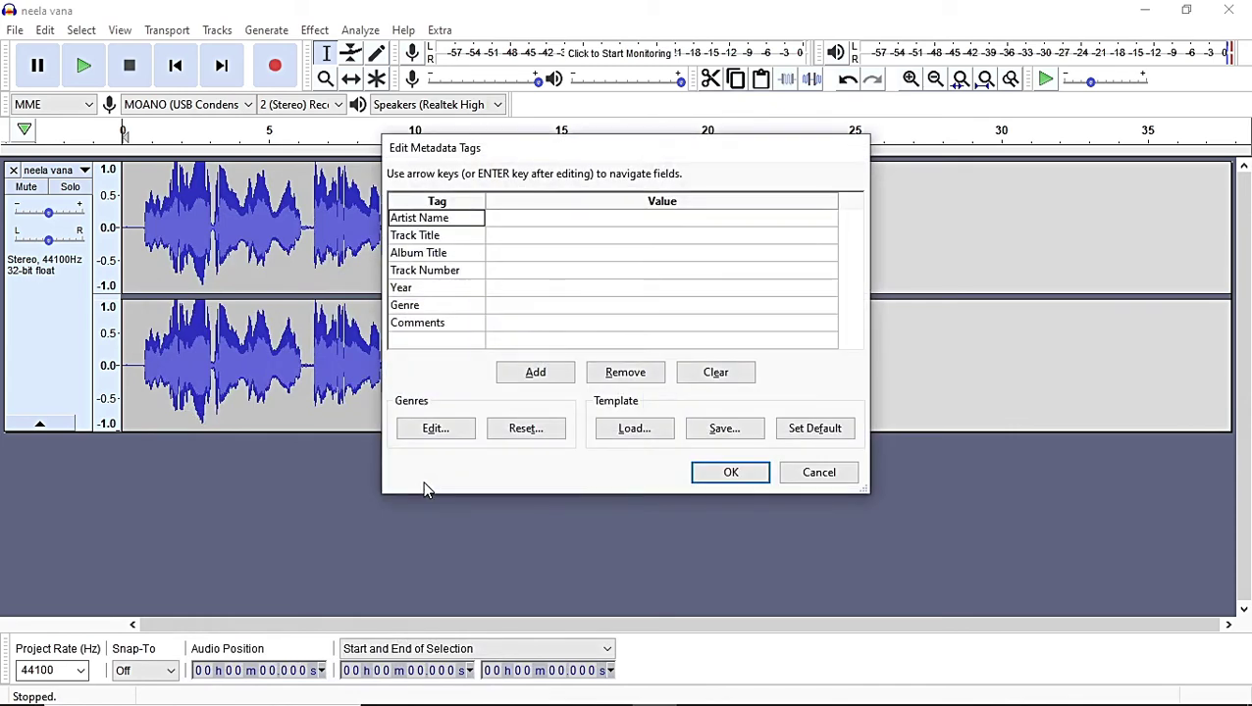
pyautogui.press('Return')
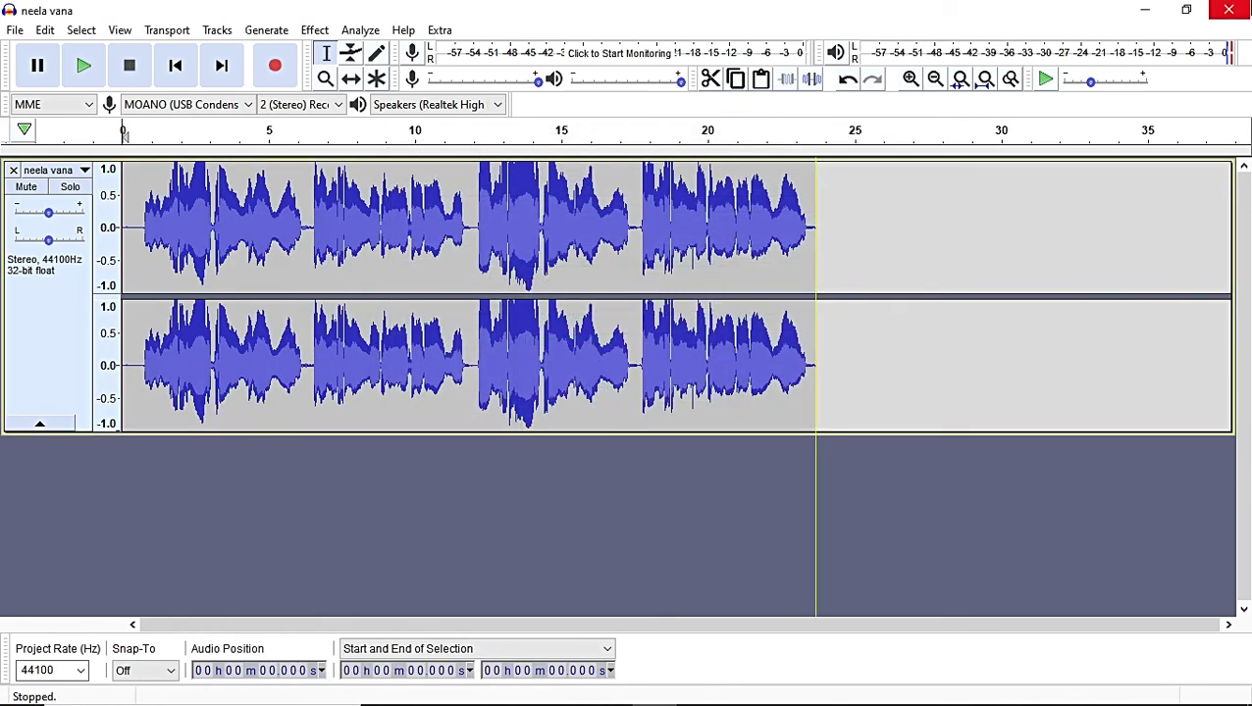
# - Close the audio project and refresh the desktop
pyautogui.click(1229, 9)
pyautogui.click(677, 360)
pyautogui.rightClick(733, 294)
pyautogui.rightClick(850, 412)
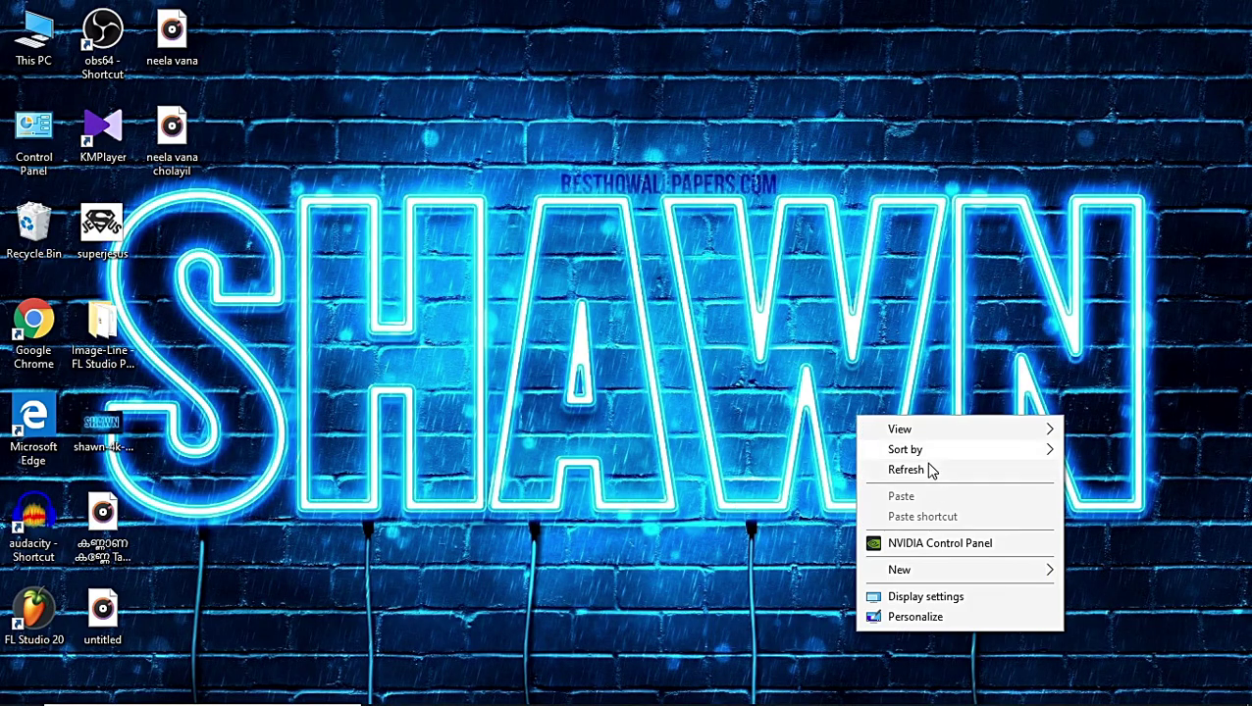
pyautogui.click(922, 471)
pyautogui.rightClick(756, 229)
pyautogui.click(860, 292)
pyautogui.rightClick(861, 282)
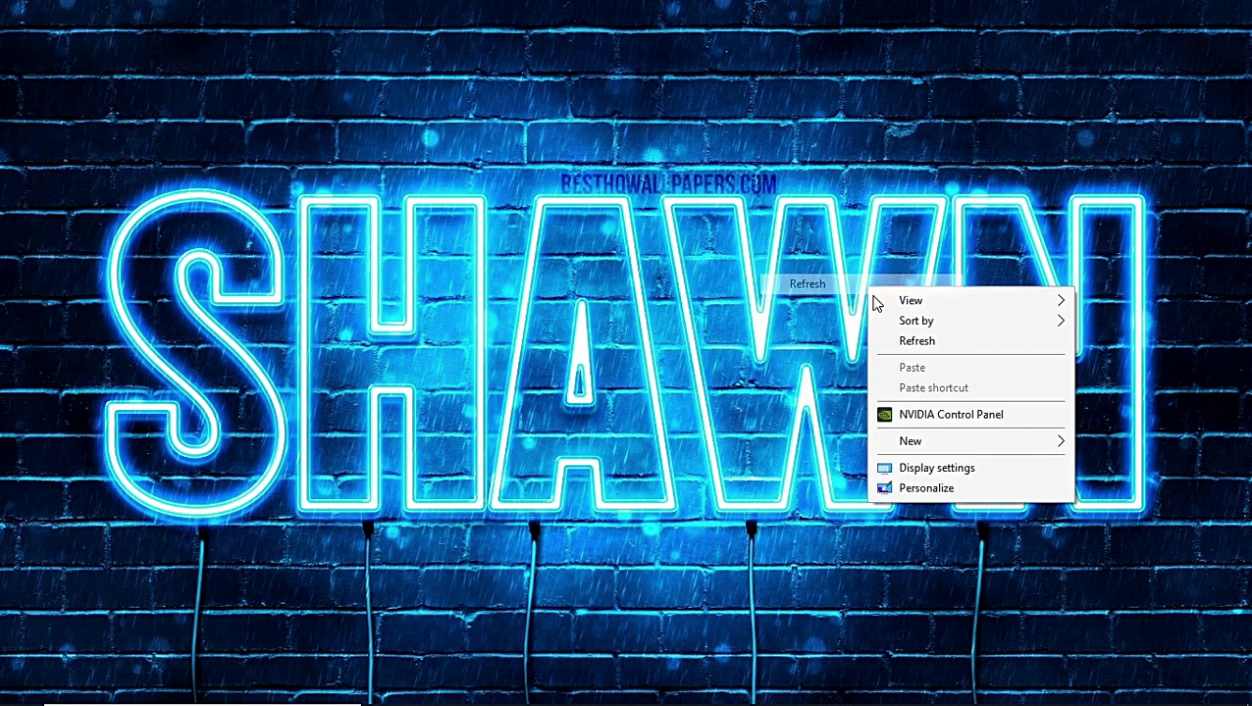
pyautogui.click(895, 335)
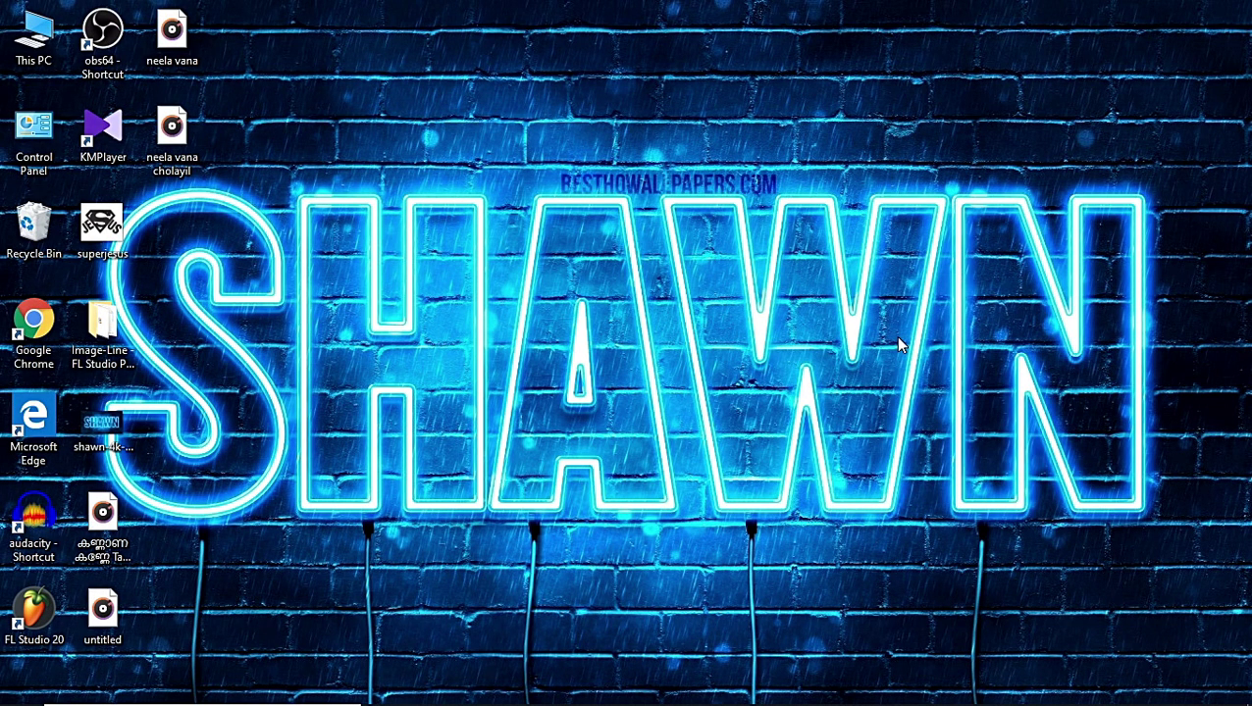